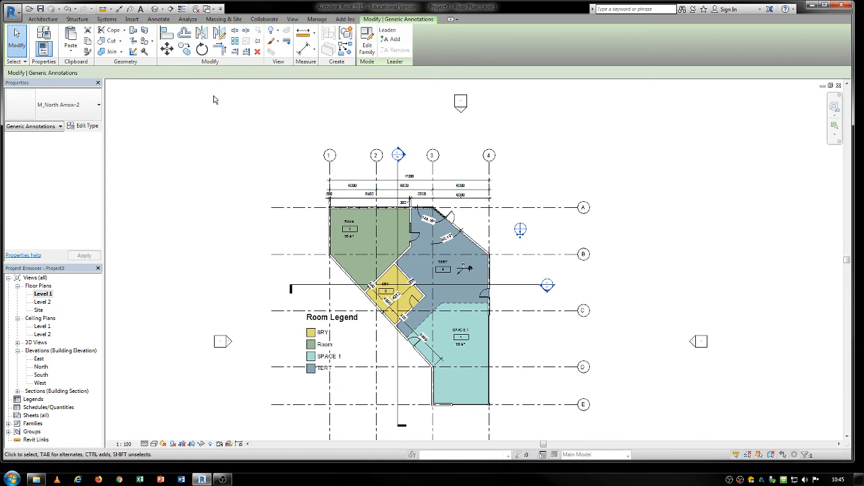
left_click(133, 20)
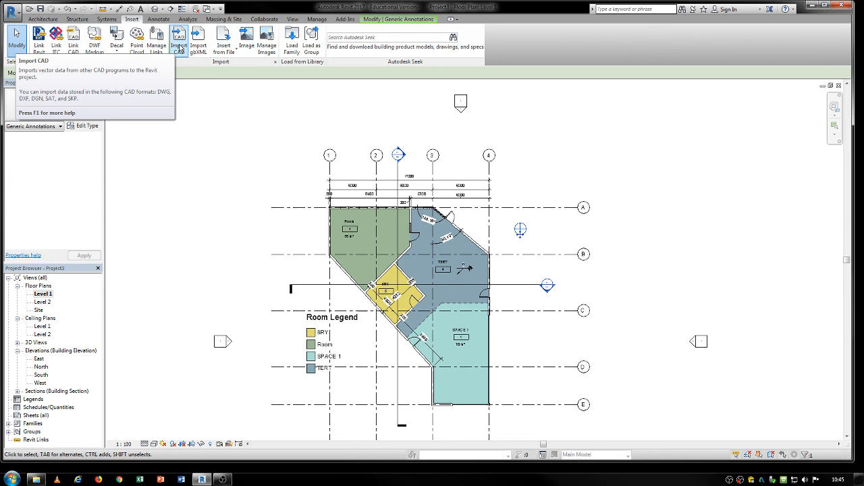
left_click(226, 19)
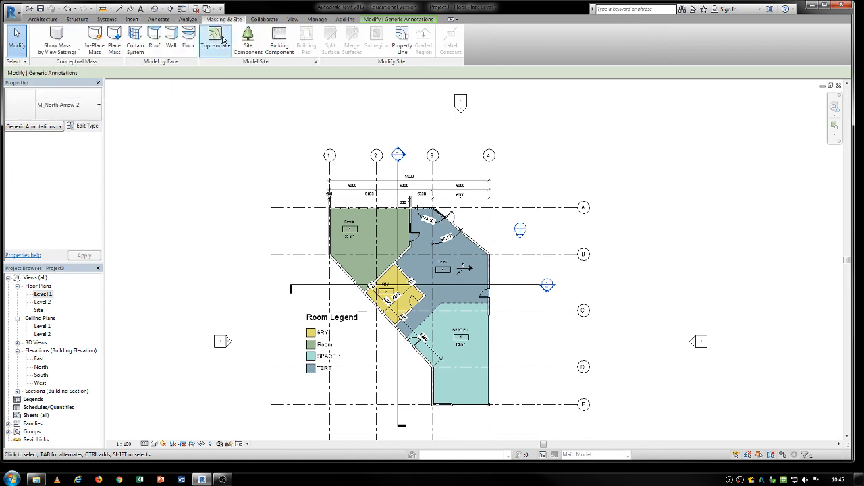
left_click(223, 39)
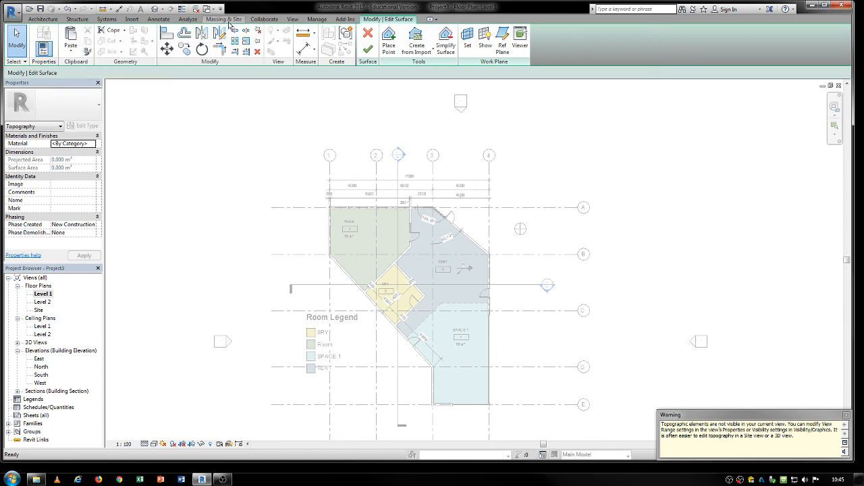
left_click(367, 33)
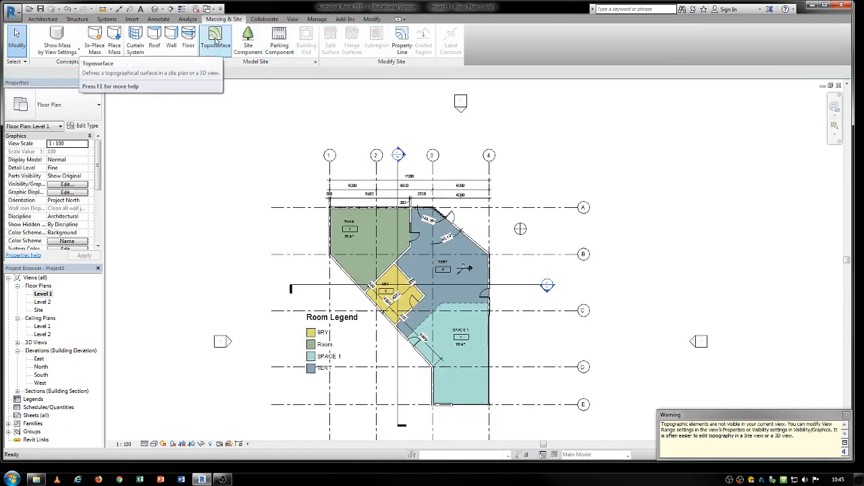
Step: Start a new toposurface and try to create it from an imported instance
left_click(216, 42)
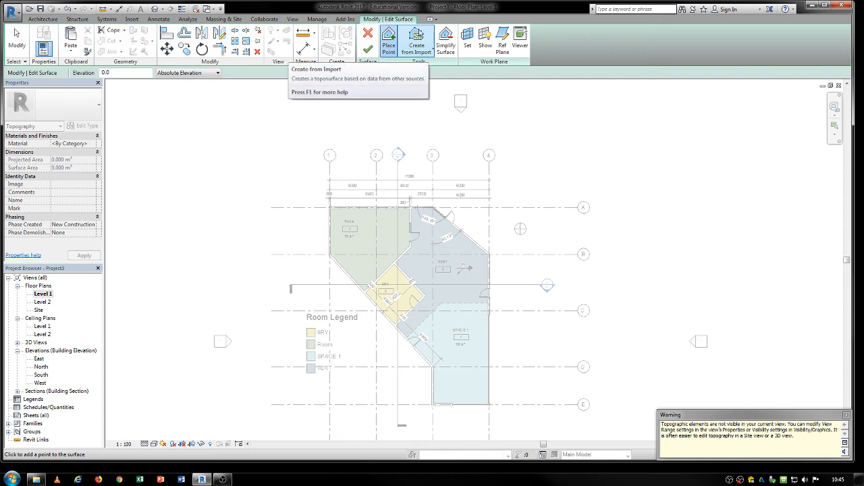
left_click(419, 37)
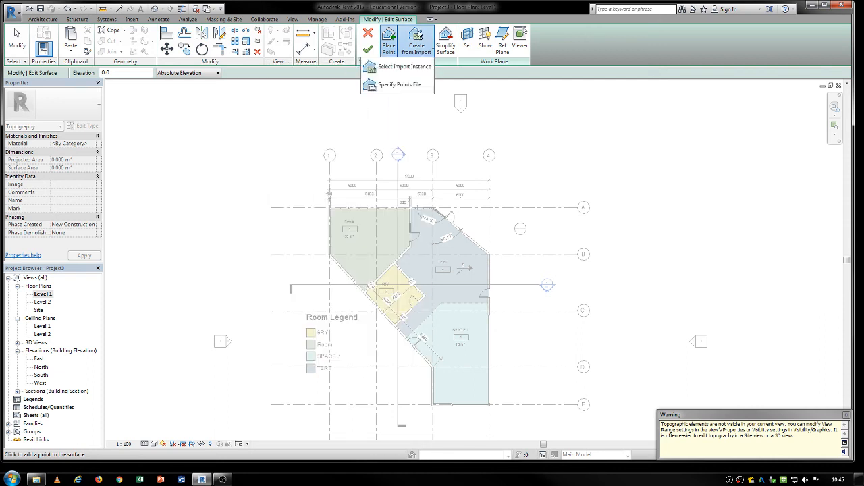
left_click(405, 67)
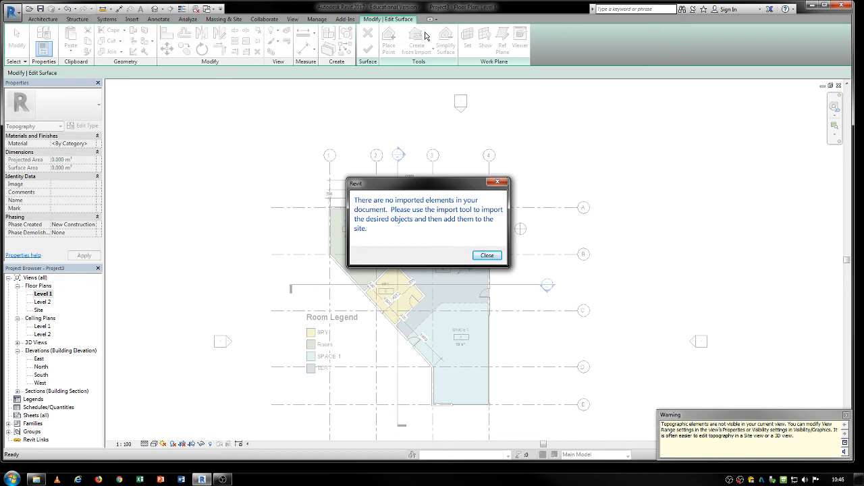
left_click(488, 256)
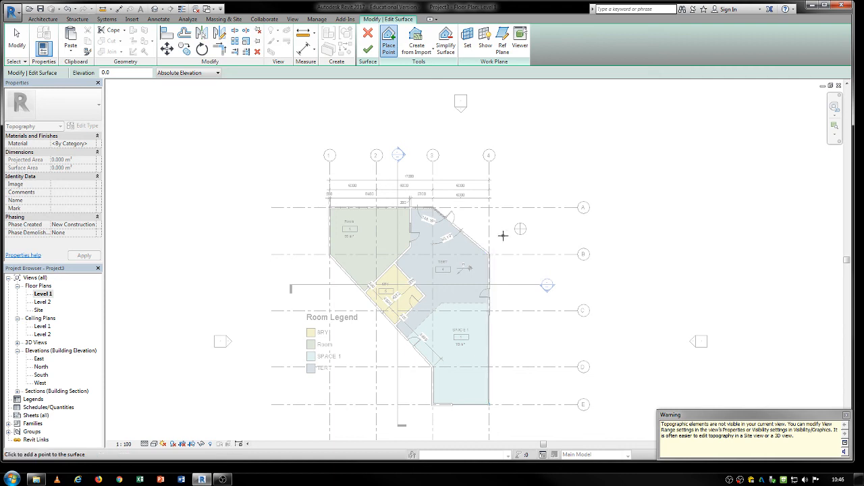
Step: Place two topography points at elevation 0 at opposite corners well outside the building
middle_click_drag(506, 234, 471, 217)
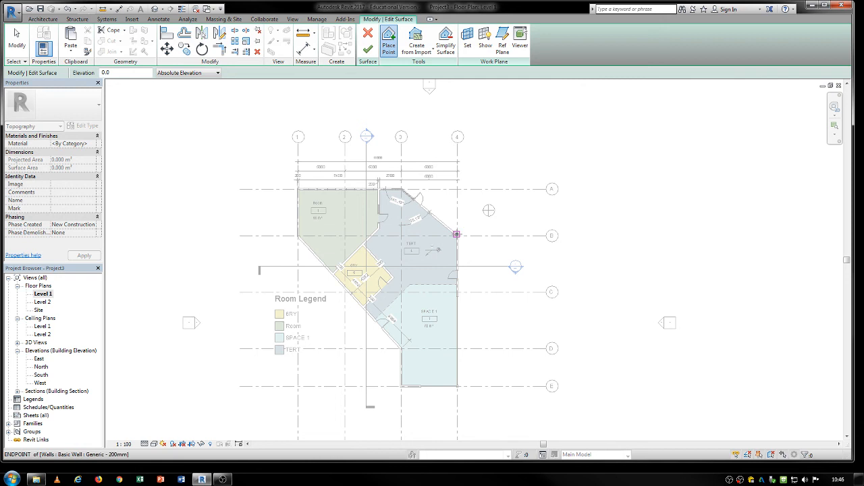
scroll(457, 234, "down", 4)
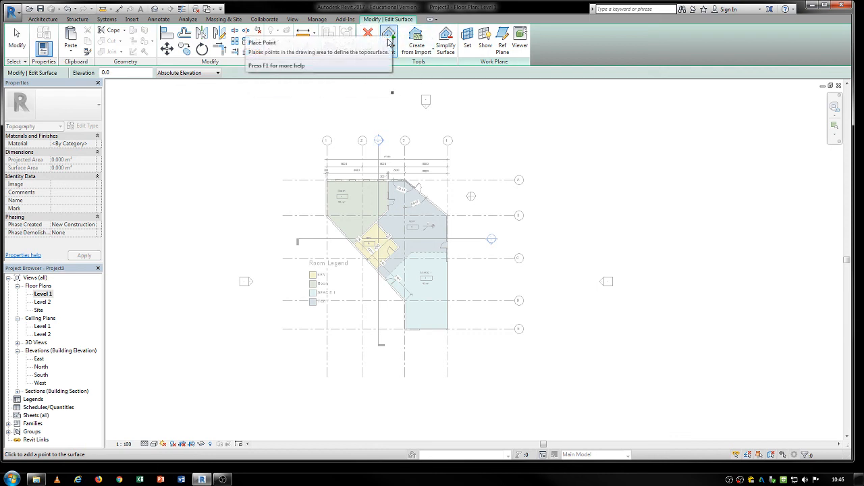
left_click(223, 18)
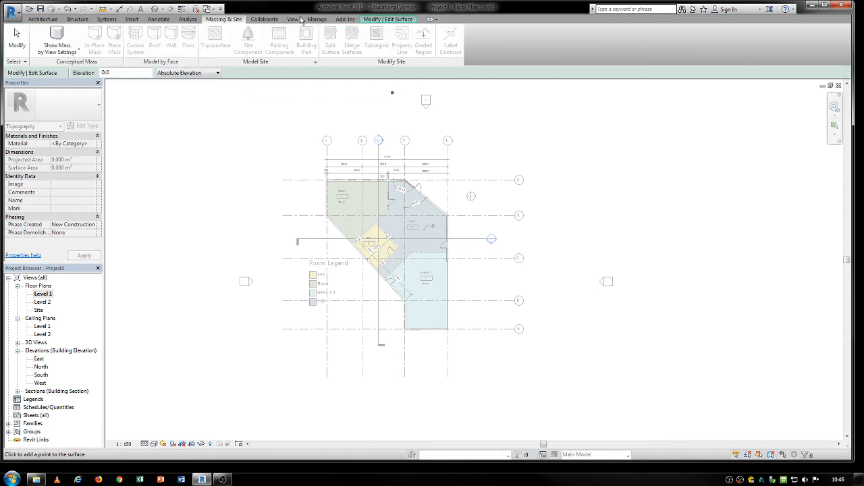
left_click(392, 19)
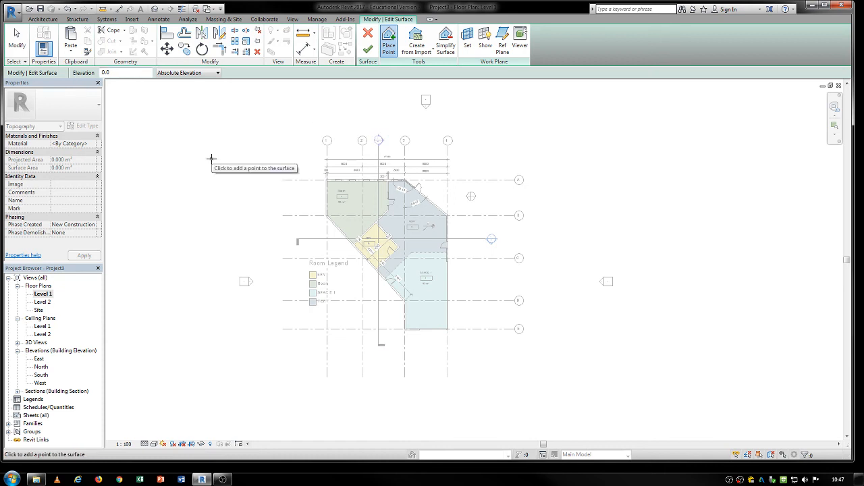
left_click(608, 167)
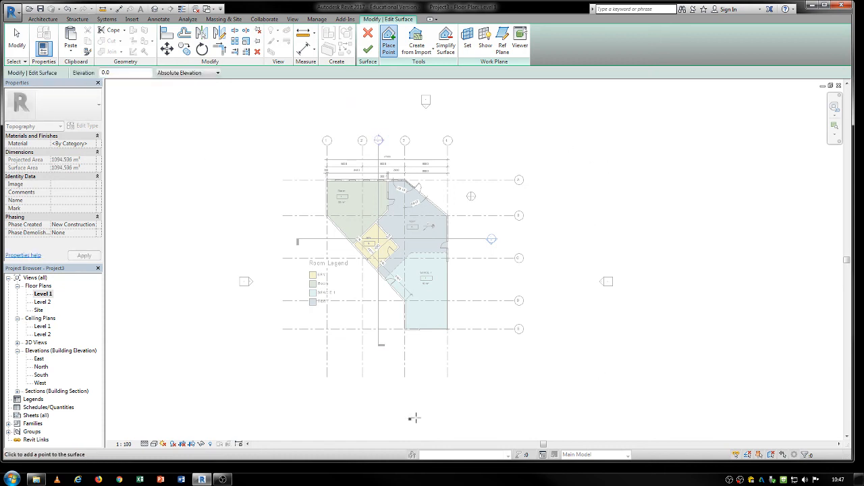
left_click(242, 322)
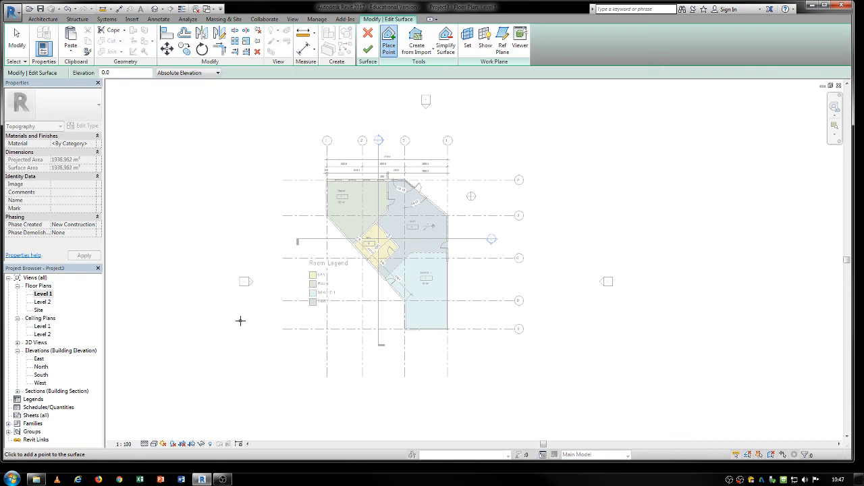
Step: Set the point elevation to 2000, place four more points around the building, and finish the surface
left_click(118, 72)
type("2000")
key("Return")
left_click(276, 217)
left_click(357, 157)
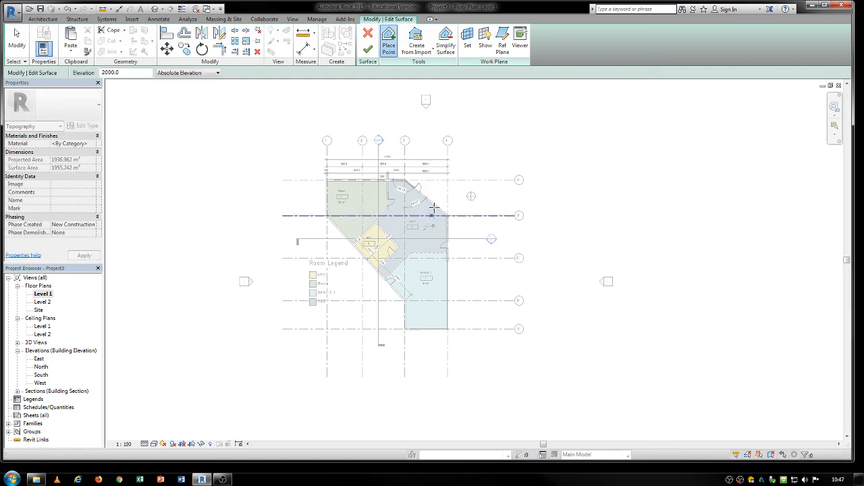
left_click(470, 298)
left_click(353, 298)
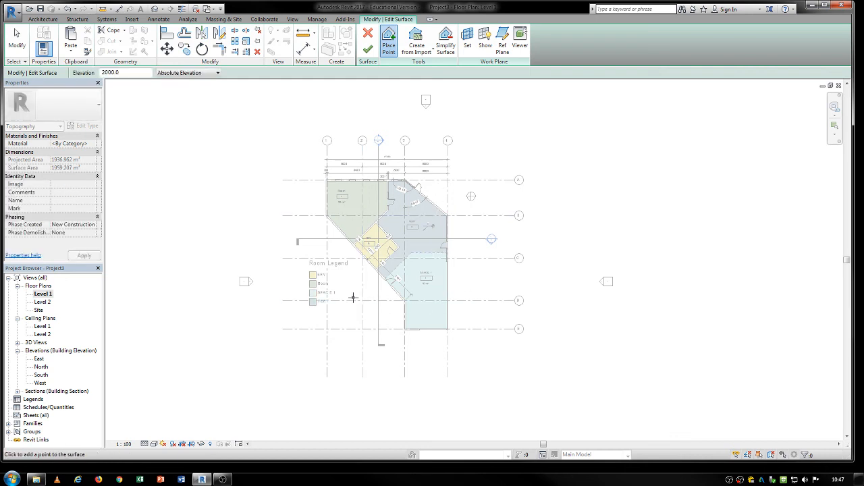
left_click(368, 50)
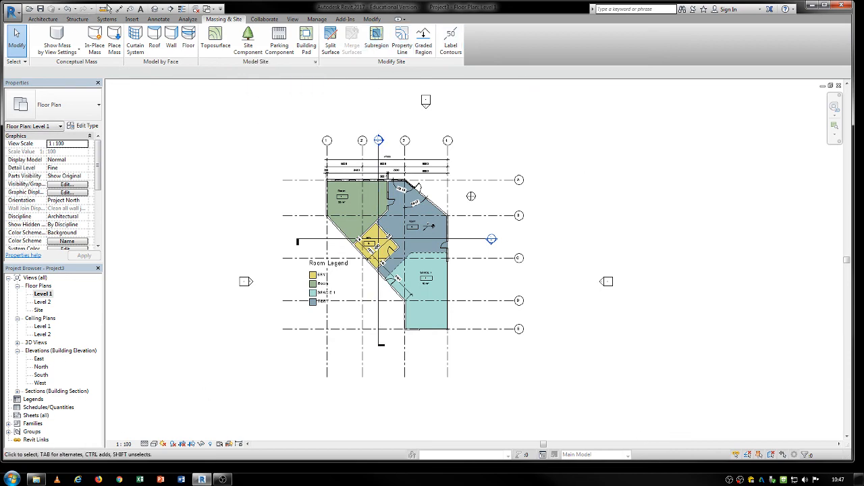
Step: Inspect the new toposurface in the 3D view and in the Level 1 and Site plans
left_click(154, 9)
scroll(486, 366, "down", 2)
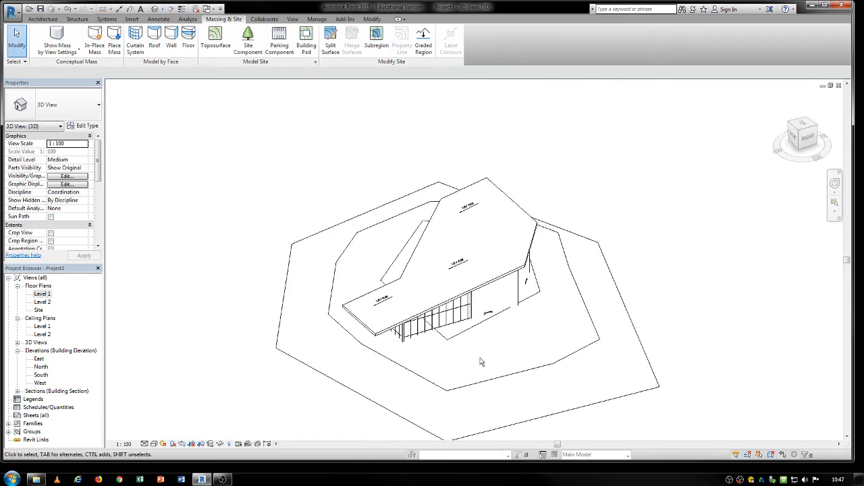
middle_click_drag(457, 403, 477, 375, "shift")
double_click(41, 294)
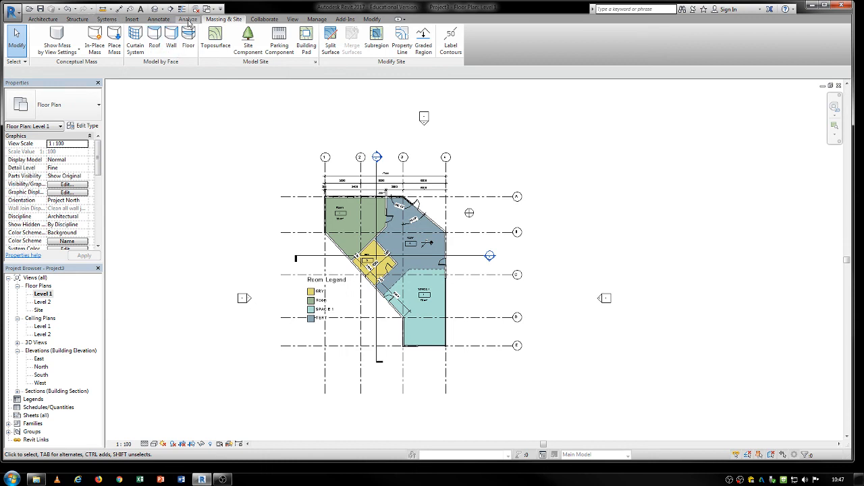
double_click(39, 310)
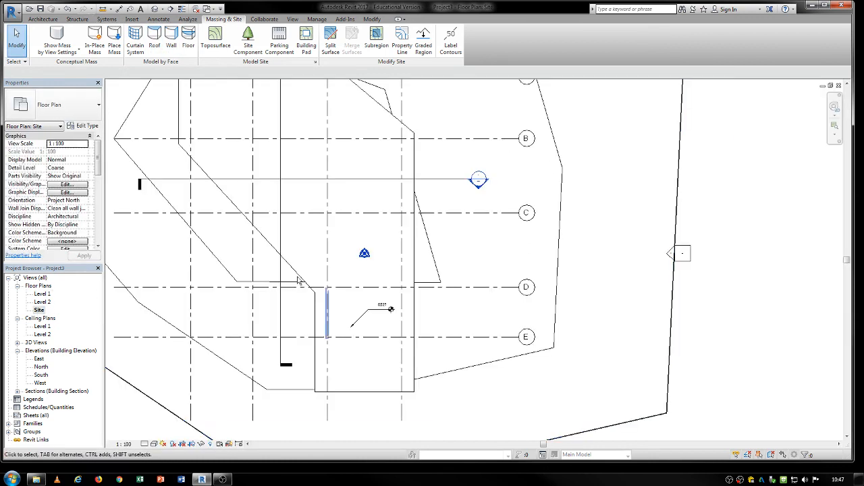
double_click(43, 295)
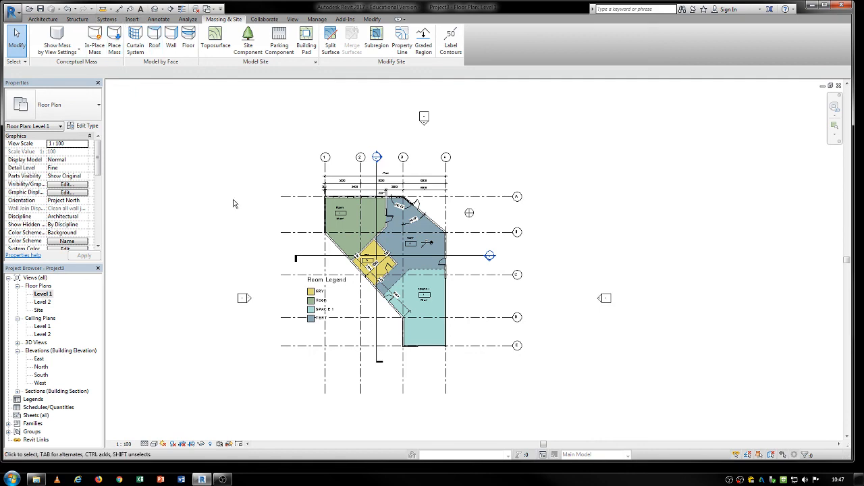
middle_click_drag(241, 206, 194, 191)
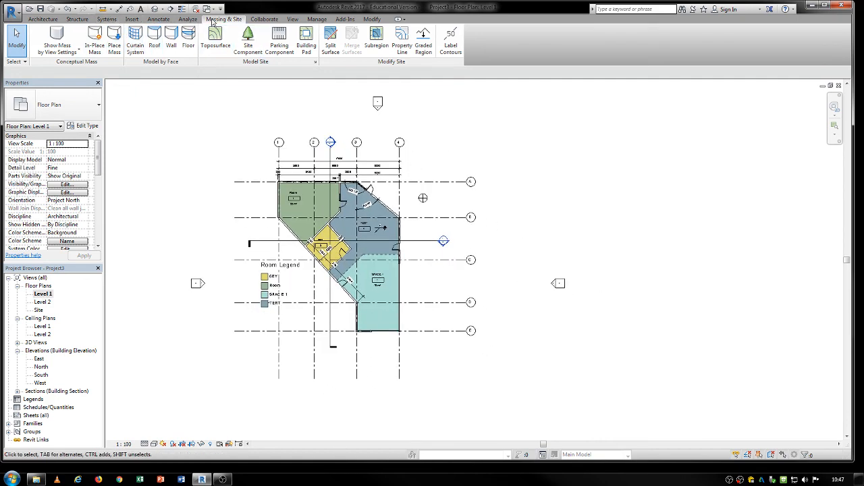
Step: Turn on the Topography category in the Level 1 plan's visibility/graphic overrides
left_click(292, 20)
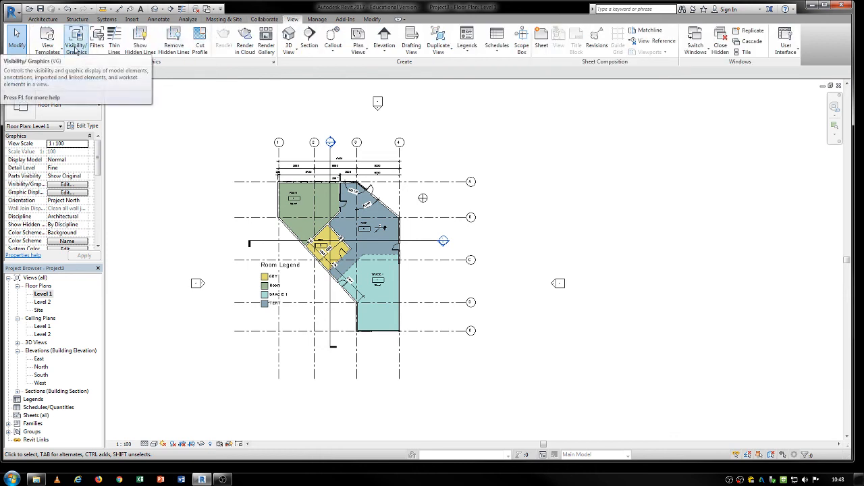
left_click(77, 51)
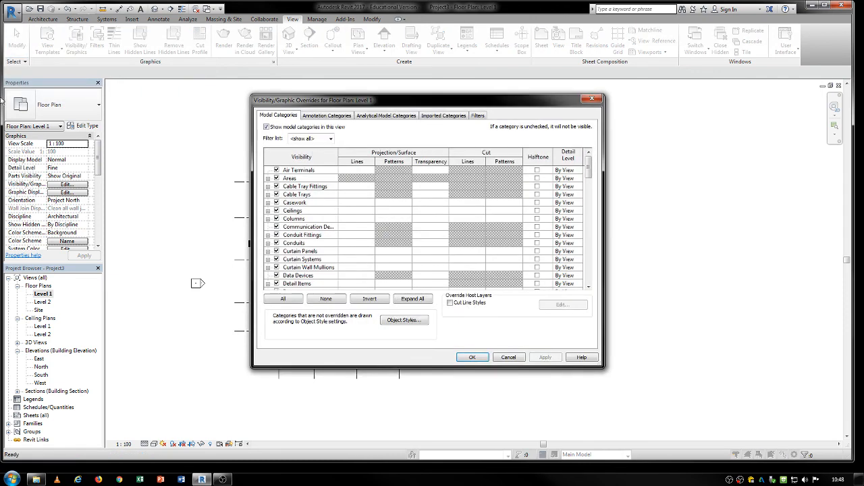
scroll(589, 287, "down", 15)
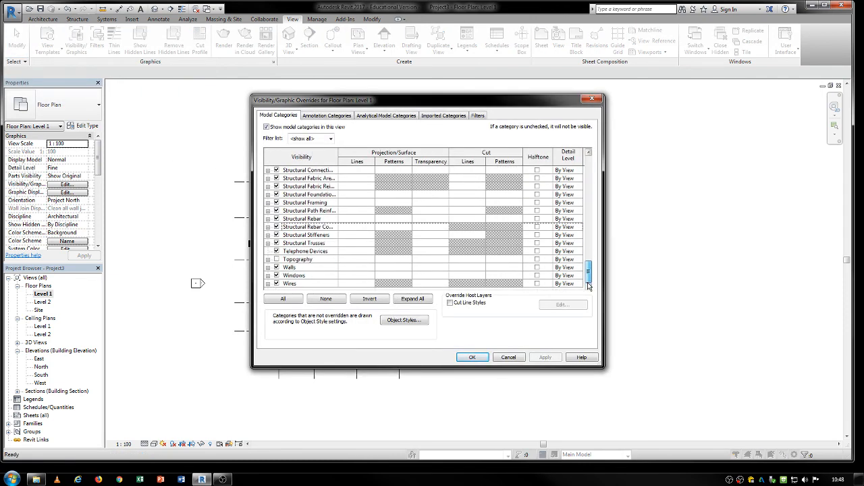
mouse_move(587, 283)
left_mouse_down()
mouse_move(574, 155)
mouse_move(589, 284)
left_mouse_up()
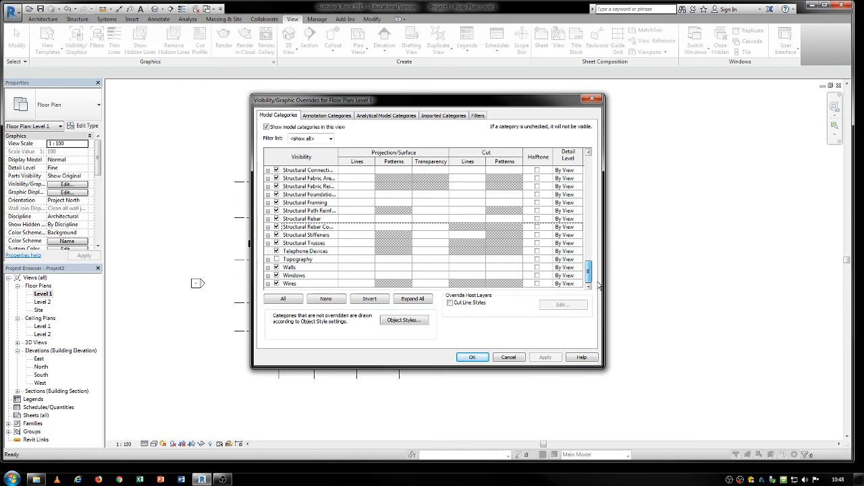
left_click(276, 260)
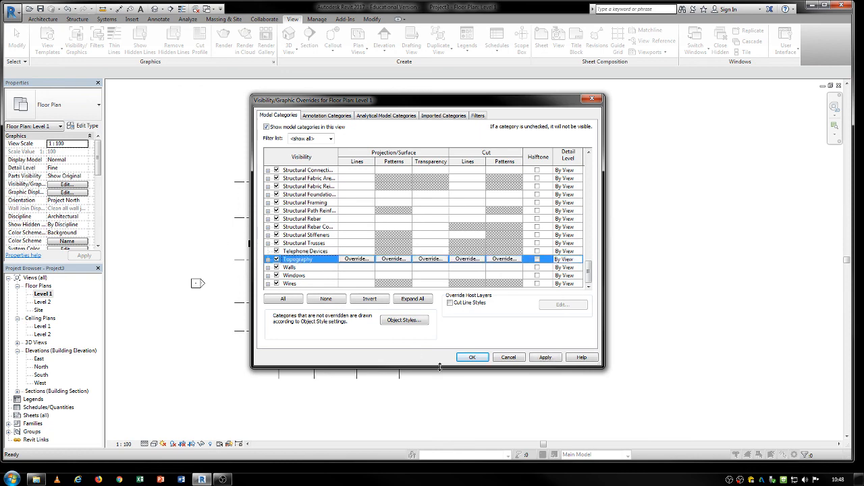
left_click(472, 357)
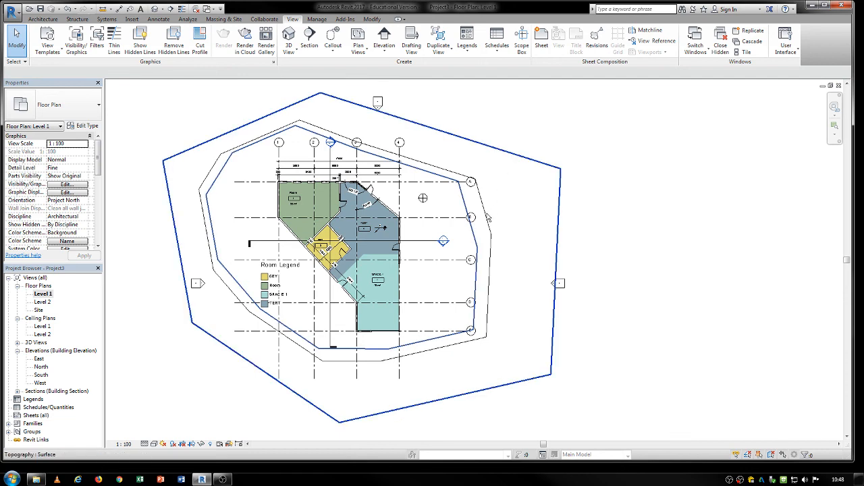
Step: Review the toposurface in the Level 2, Site and 3D views, selecting it in 3D
double_click(45, 302)
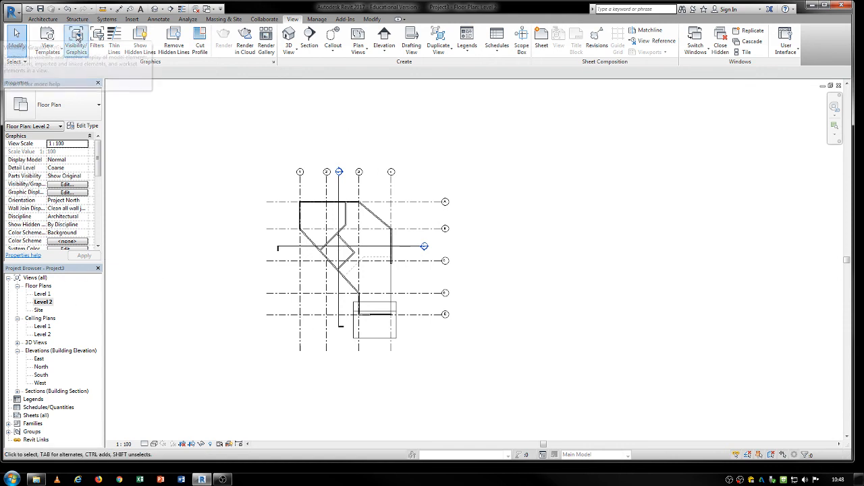
double_click(41, 311)
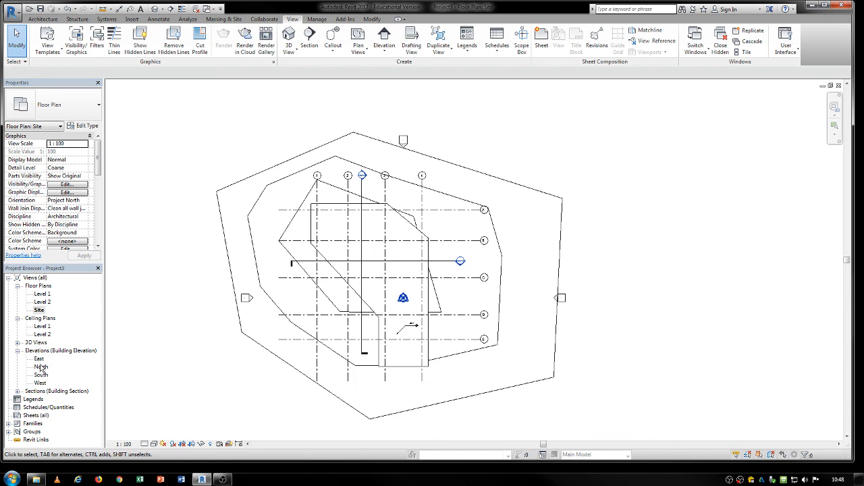
double_click(36, 343)
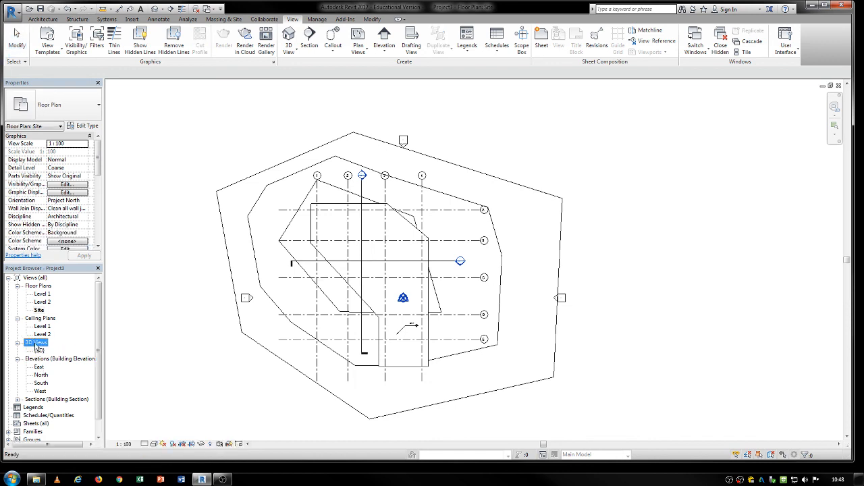
left_click(38, 350)
double_click(39, 351)
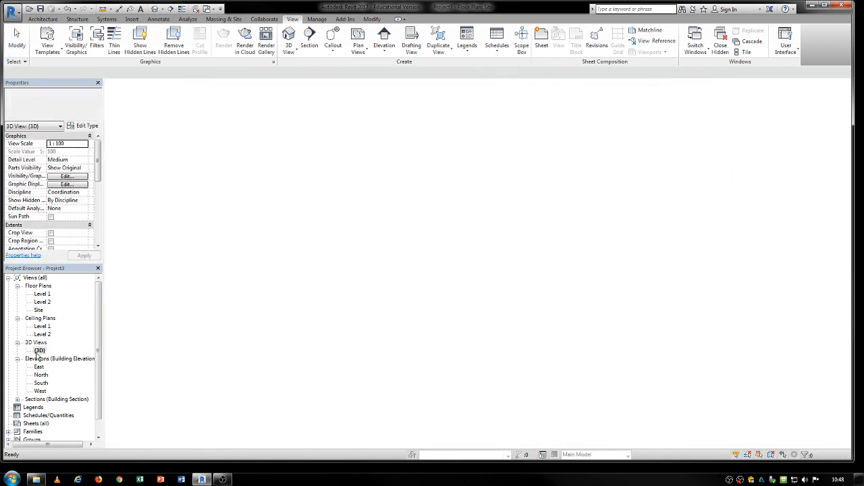
scroll(465, 282, "down", 2)
middle_click_drag(449, 305, 392, 411, "shift")
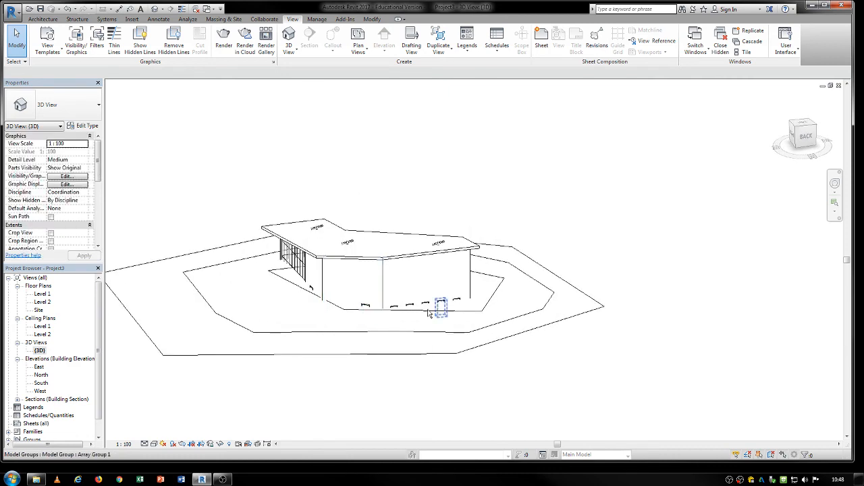
middle_click_drag(180, 304, 227, 303, "shift")
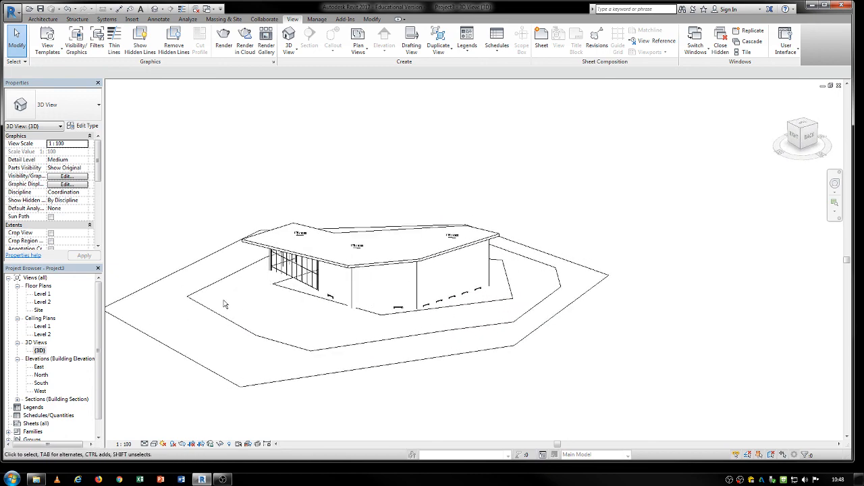
left_click(240, 314)
scroll(257, 225, "down", 2)
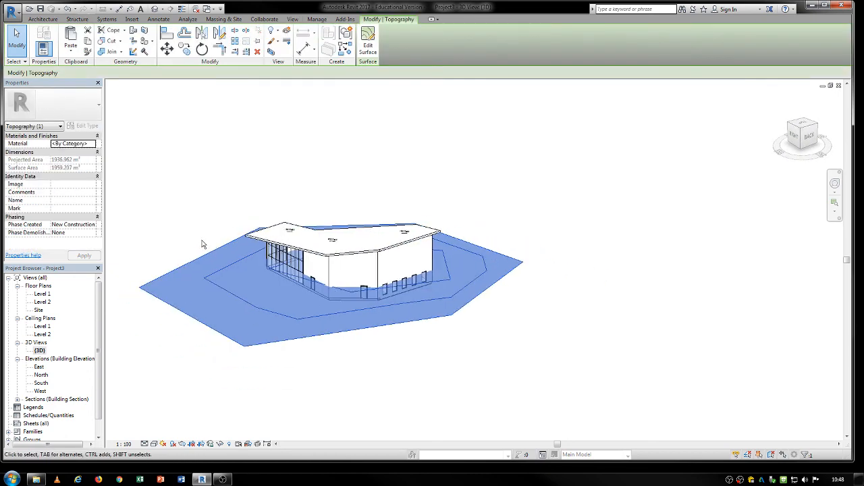
Step: Create a building pad on Level 1 by picking the whole chain of exterior walls, then finish the pad
double_click(42, 295)
left_click(453, 104)
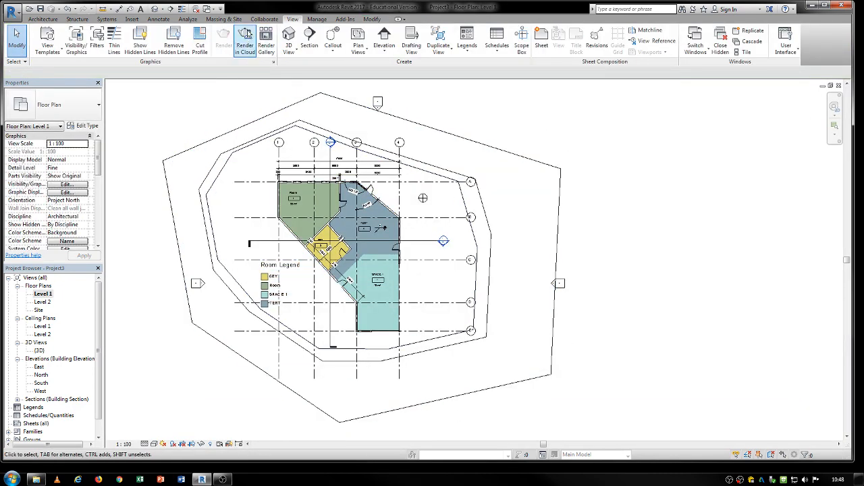
left_click(224, 20)
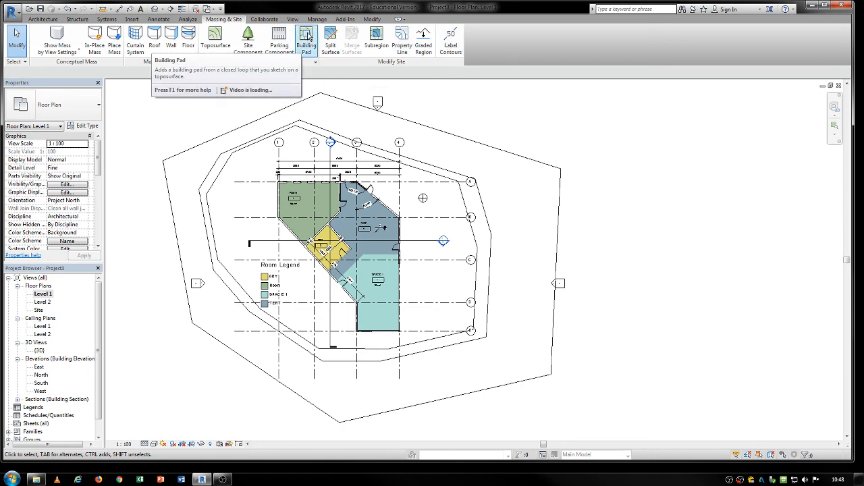
left_click(307, 36)
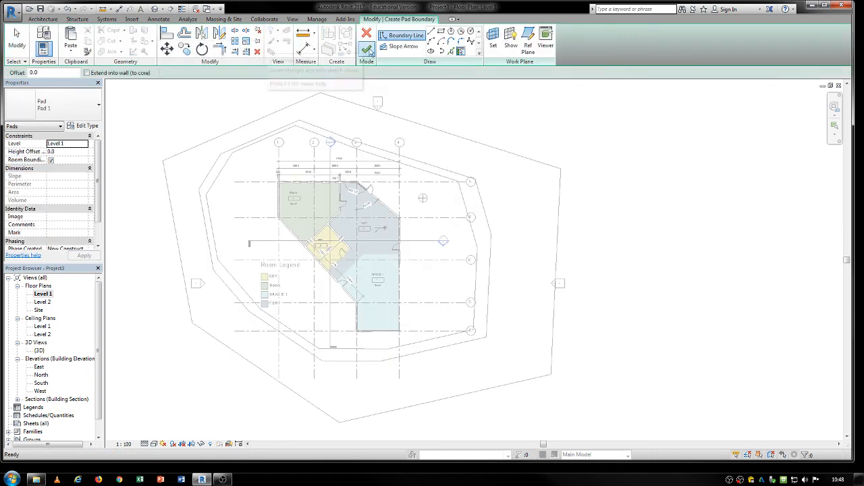
scroll(436, 51, "up", 3)
left_click(452, 52)
scroll(218, 259, "up", 5)
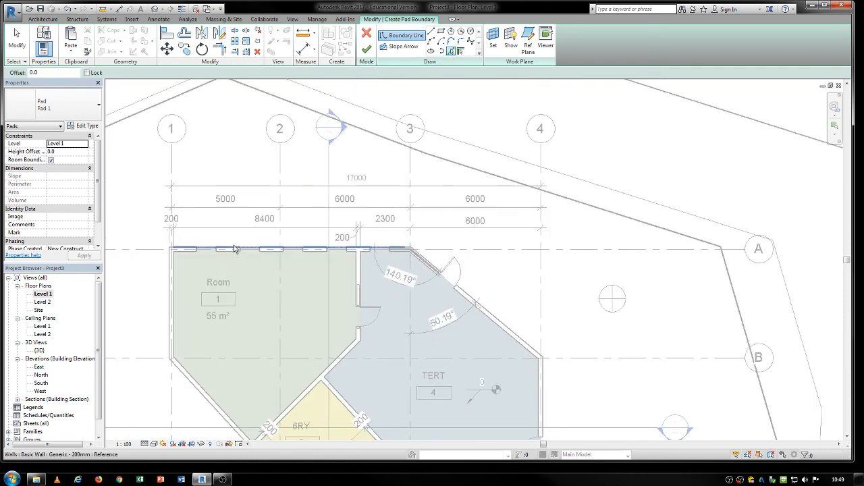
key("Tab")
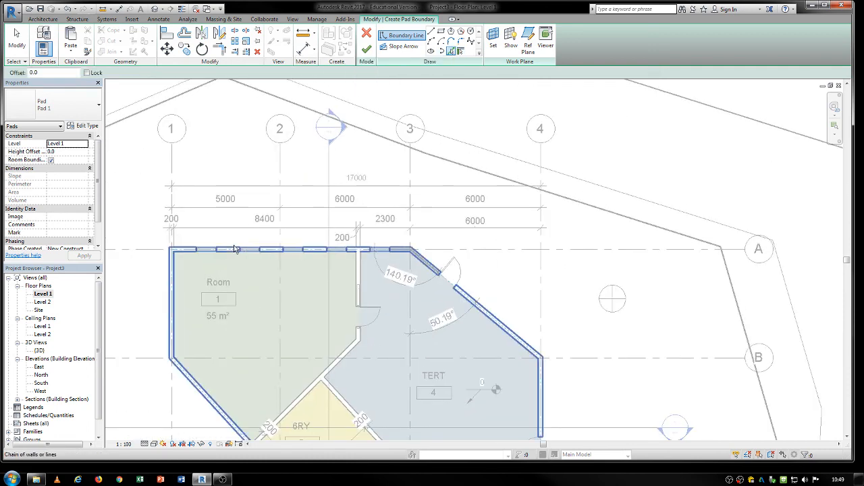
left_click(235, 249)
scroll(293, 185, "down", 4)
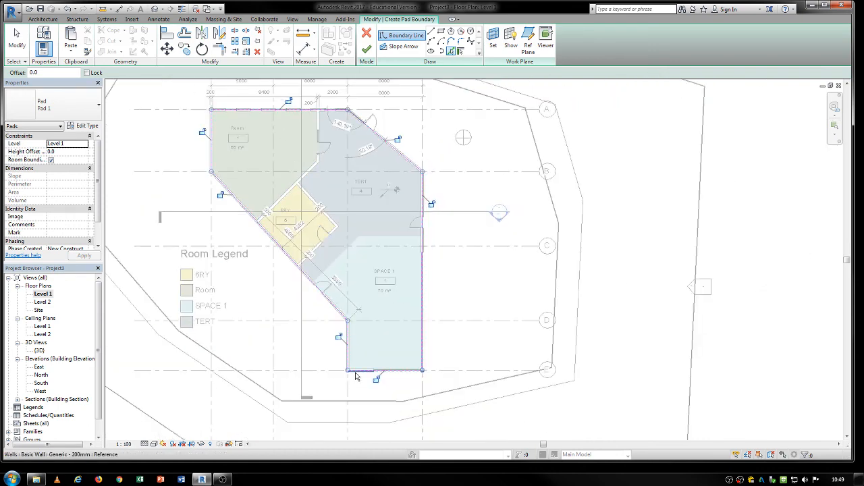
left_click(366, 48)
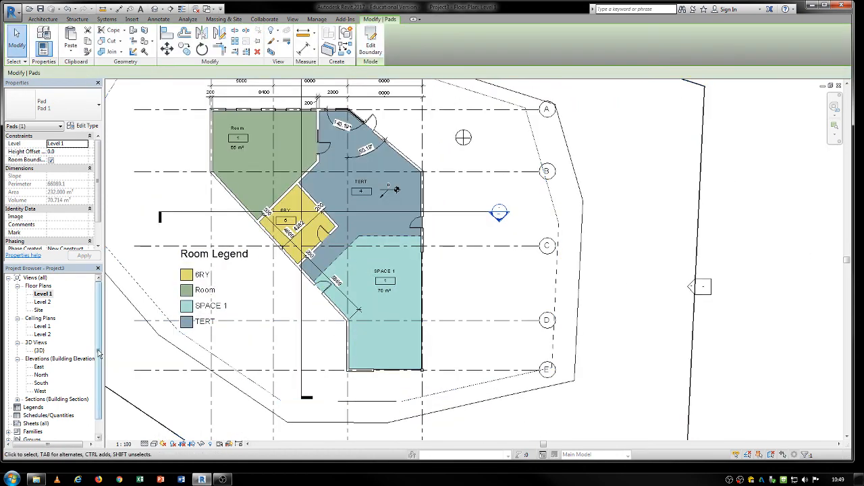
Step: Inspect the building pad and toposurface in the 3D view from several angles
double_click(40, 351)
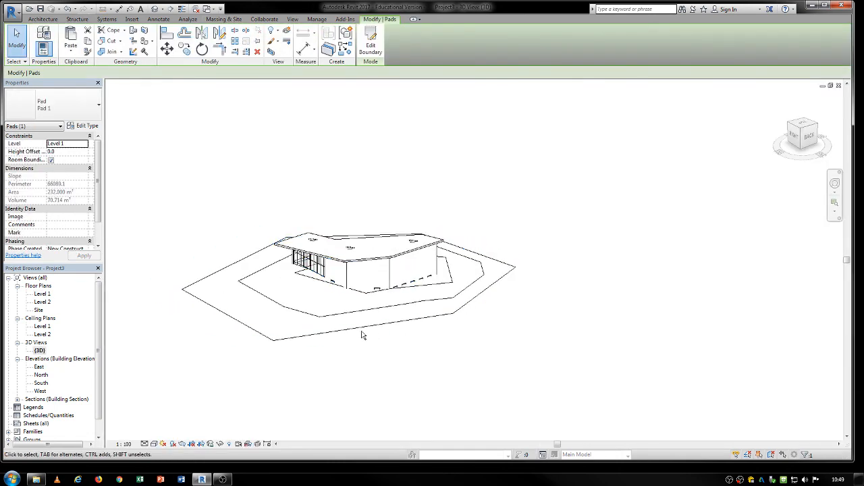
middle_click_drag(321, 351, 407, 263, "shift")
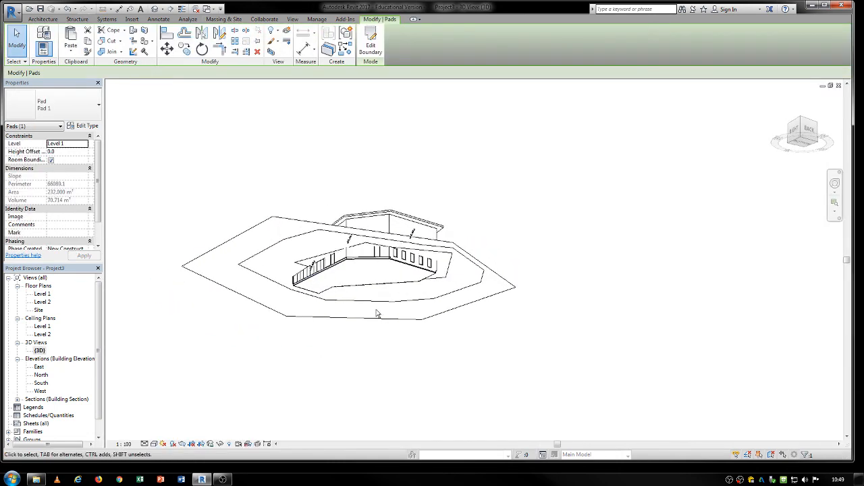
left_click(461, 256)
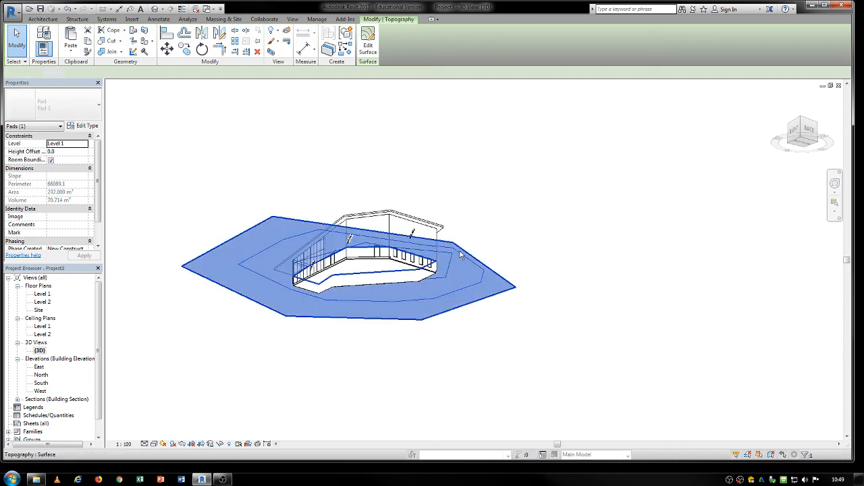
middle_click_drag(440, 249, 422, 425, "shift")
scroll(402, 277, "up", 4)
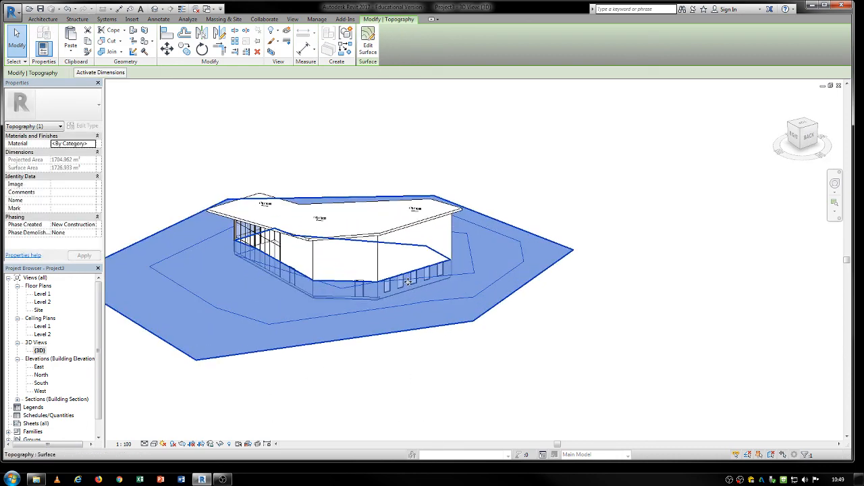
middle_click_drag(445, 270, 211, 341, "shift")
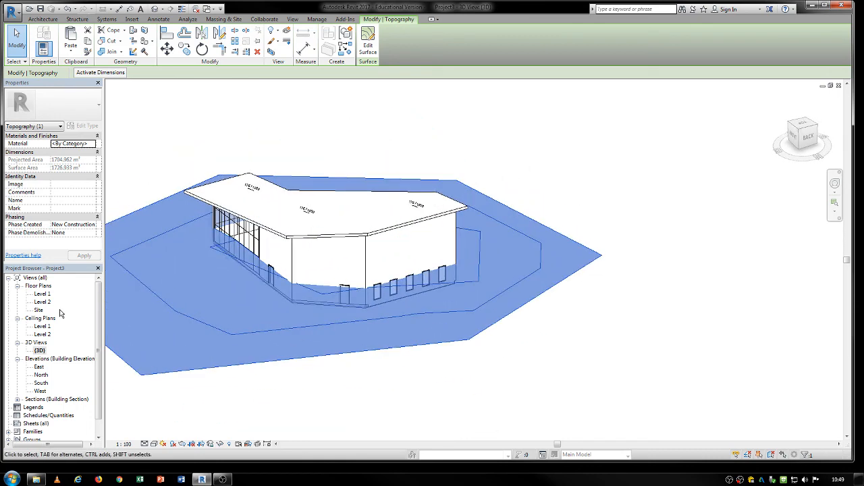
key("Escape")
Step: Inspect the toposurface and pad cut in the Section 1 view
left_click(17, 400)
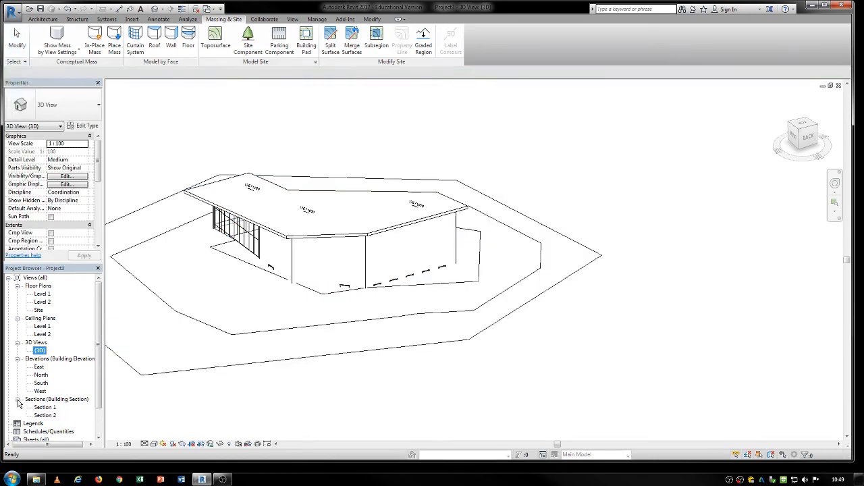
double_click(38, 408)
scroll(417, 293, "down", 6)
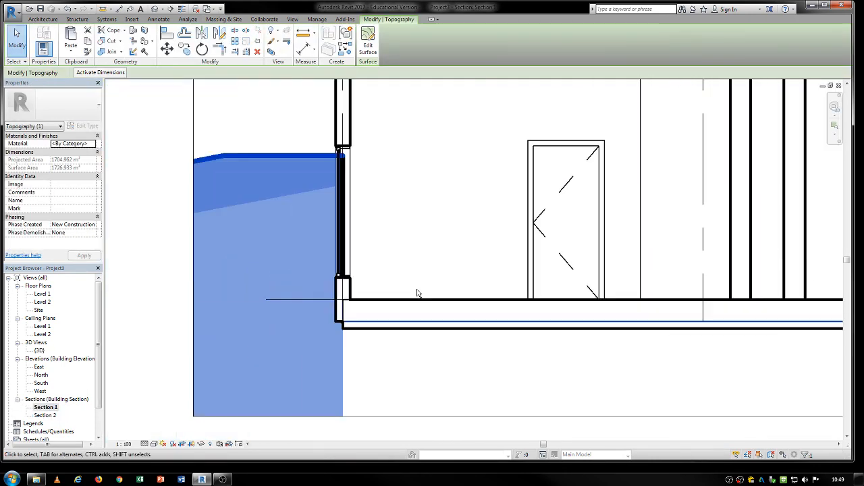
scroll(417, 293, "down", 3)
left_click(515, 356)
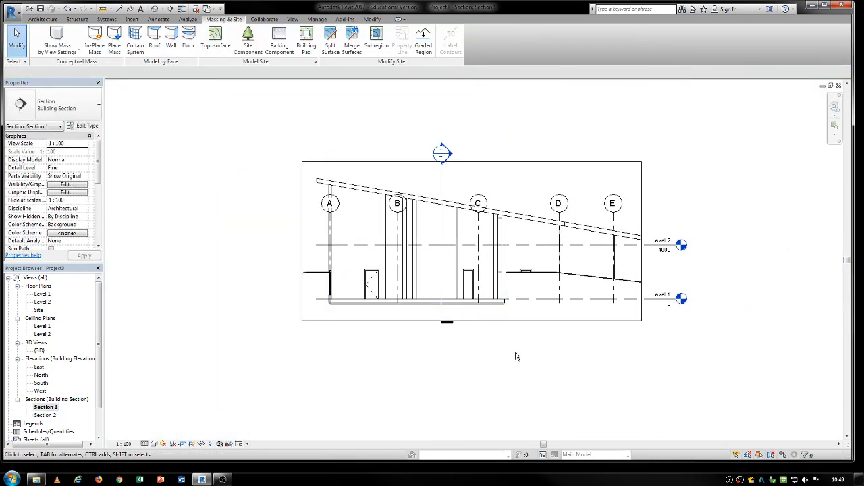
left_click(575, 276)
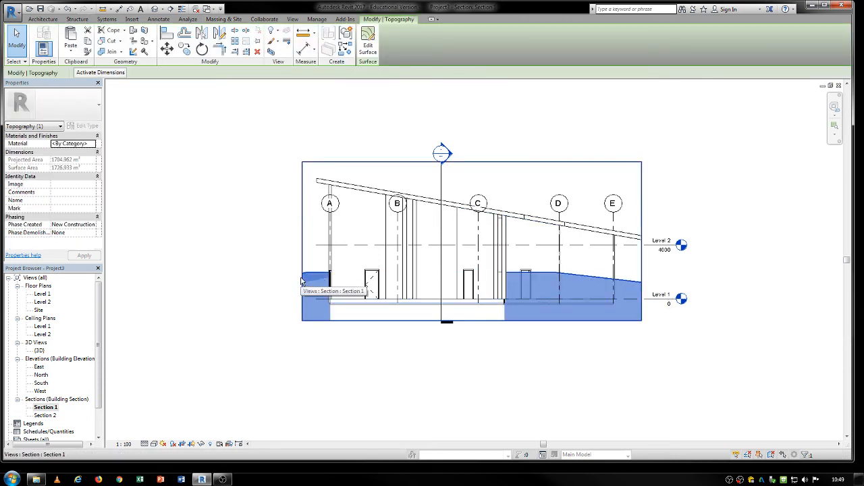
scroll(593, 289, "up", 1)
left_click(487, 377)
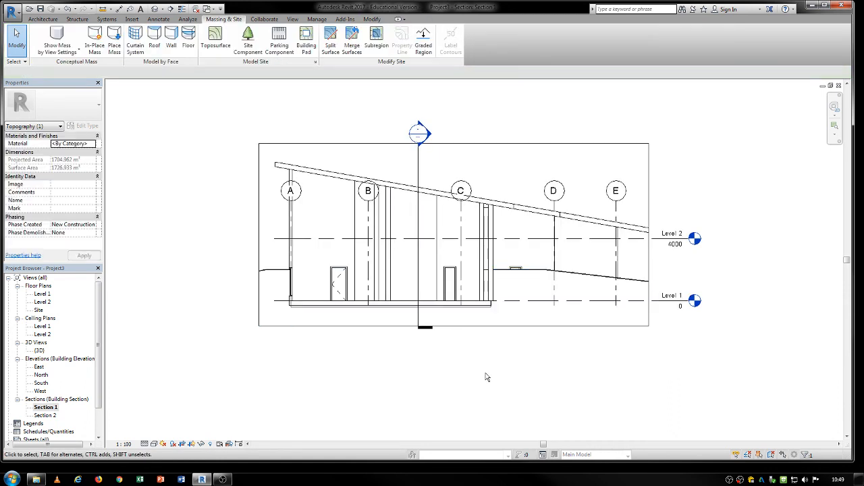
Step: Extend Section 1's crop region further to the left
left_click(503, 326)
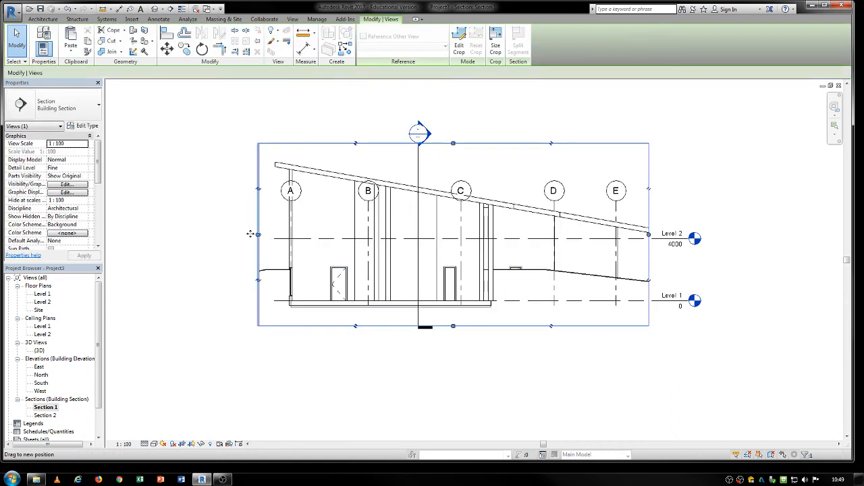
left_click_drag(249, 234, 175, 234)
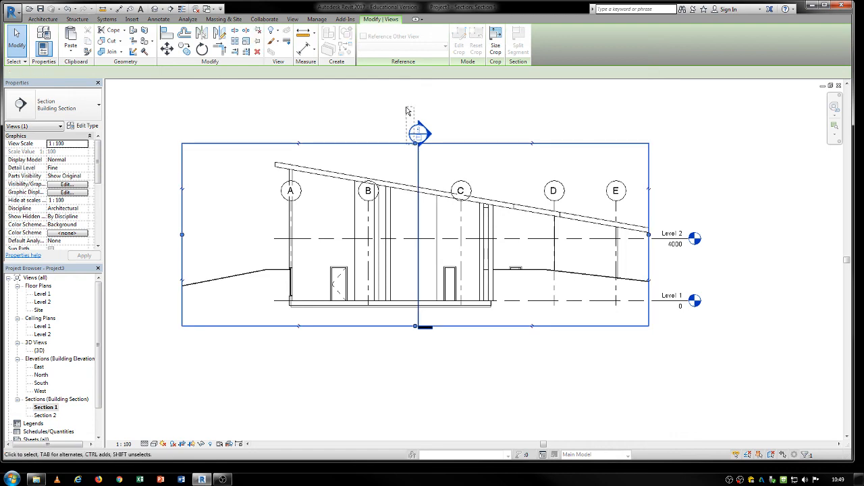
left_click(411, 110)
Step: Inspect the toposurface cut in the Section 2 view
double_click(44, 415)
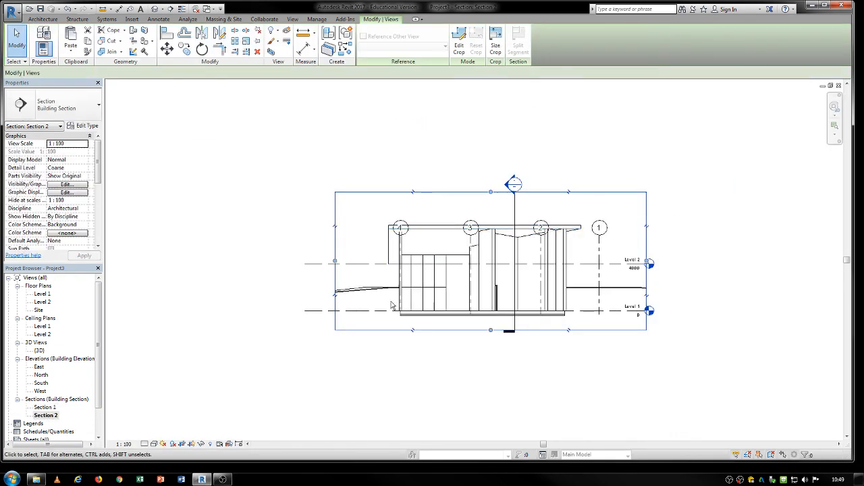
left_click(391, 289)
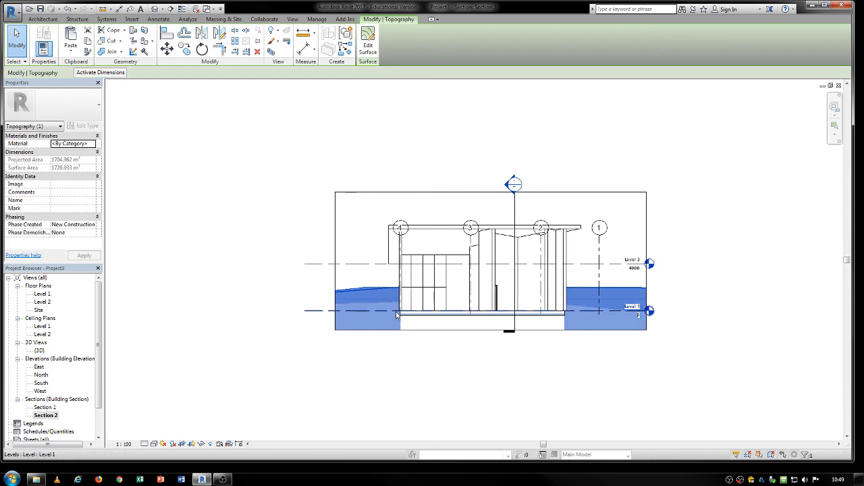
left_click(320, 248)
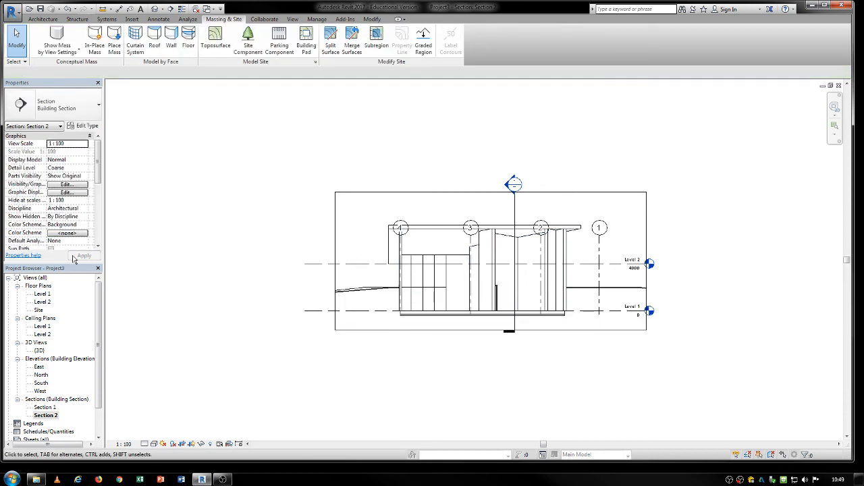
Step: Sketch a closed four-sided subregion on the toposurface near the building's northeast side in Level 1 and finish it
double_click(43, 295)
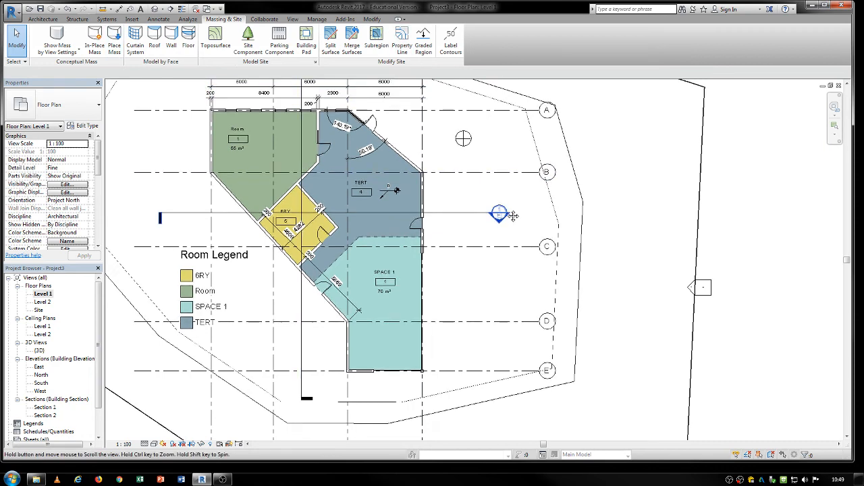
middle_click_drag(509, 207, 543, 284)
scroll(542, 283, "down", 3)
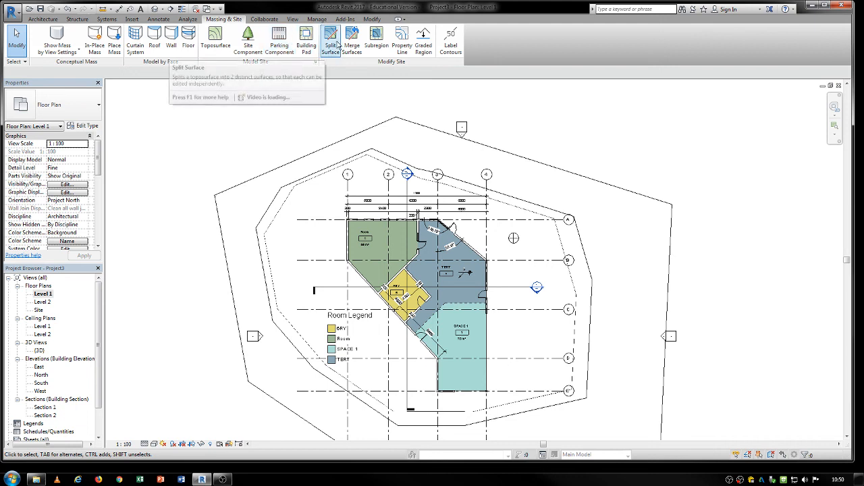
left_click(377, 41)
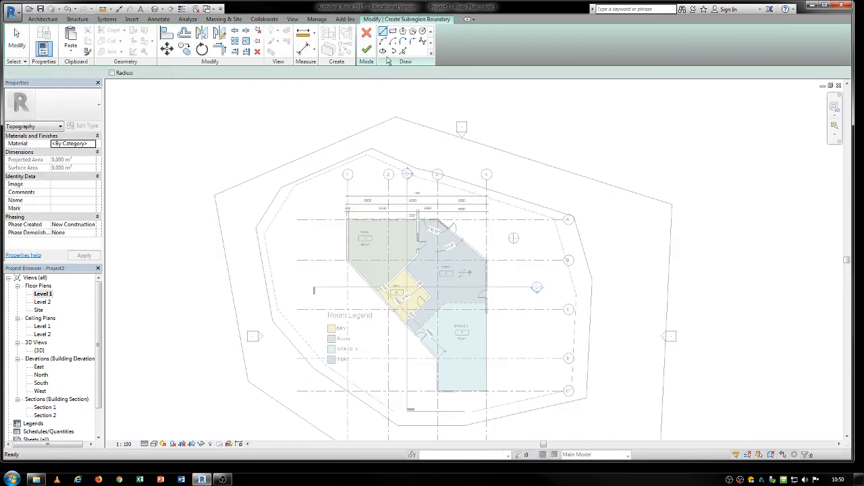
left_click(479, 149)
left_click(505, 251)
left_click(566, 297)
left_click(616, 237)
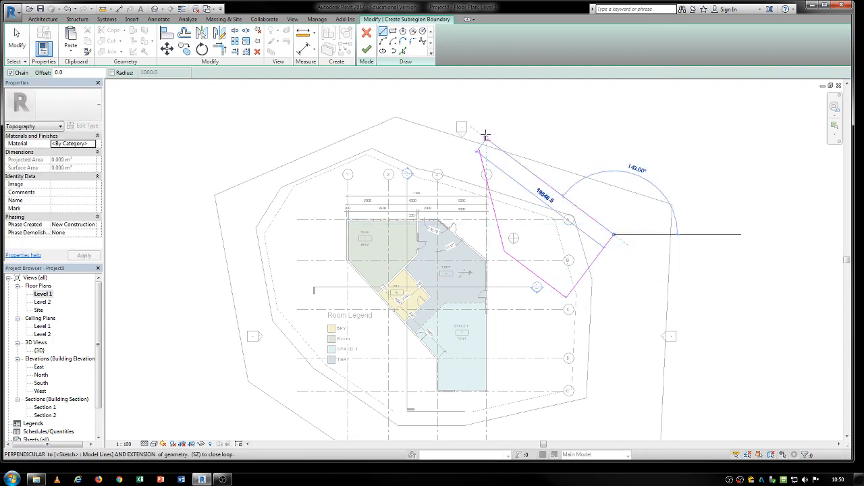
left_click(480, 149)
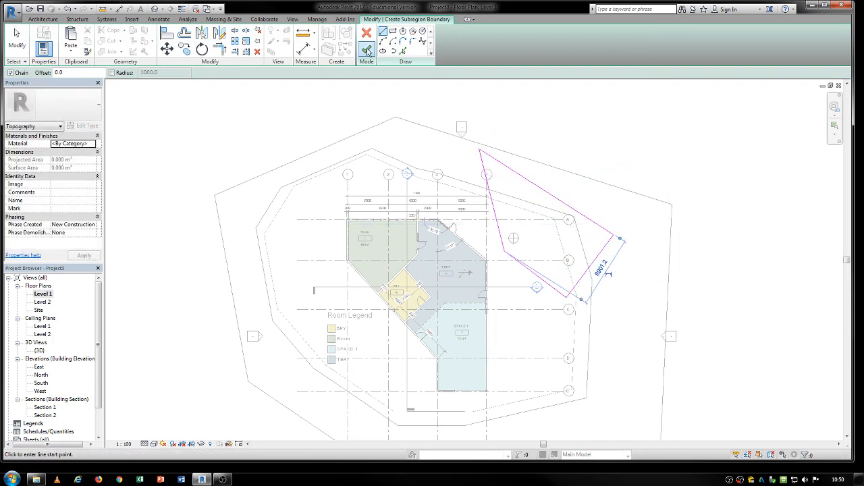
left_click(366, 50)
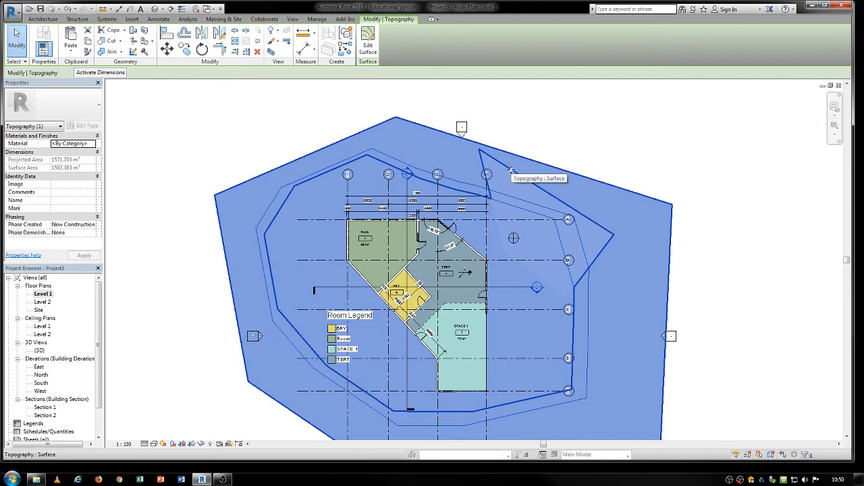
left_click(512, 169)
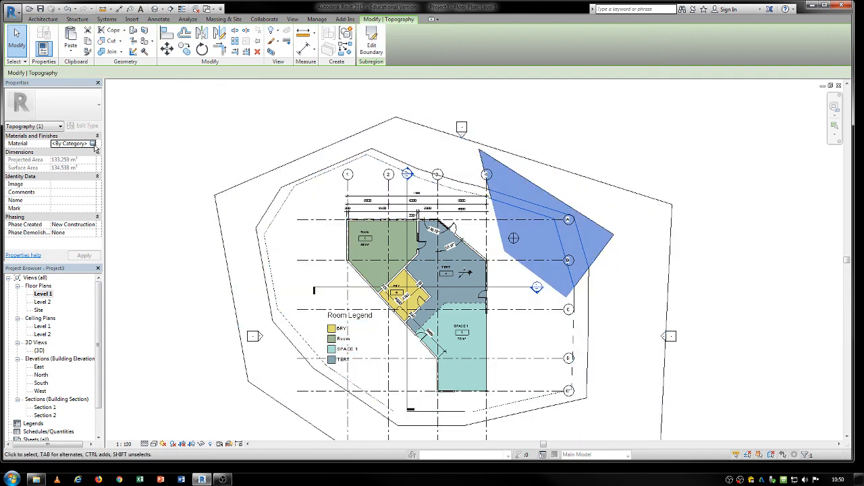
left_click(94, 144)
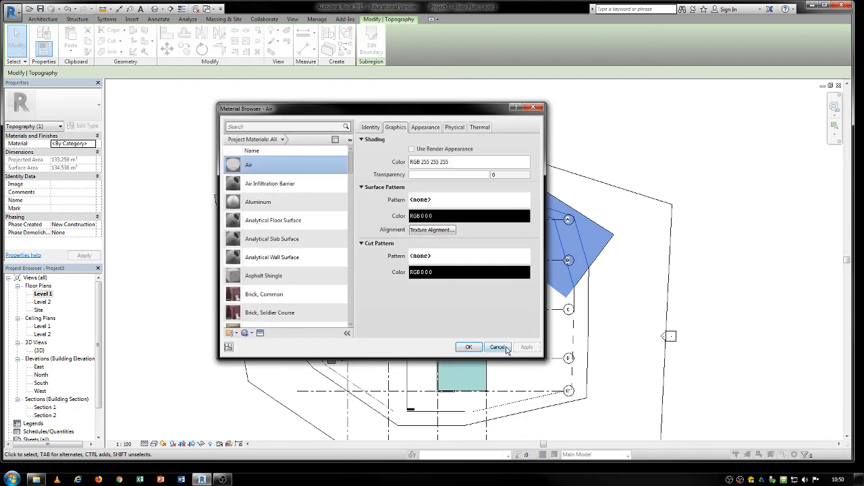
left_click(497, 347)
left_click(456, 159)
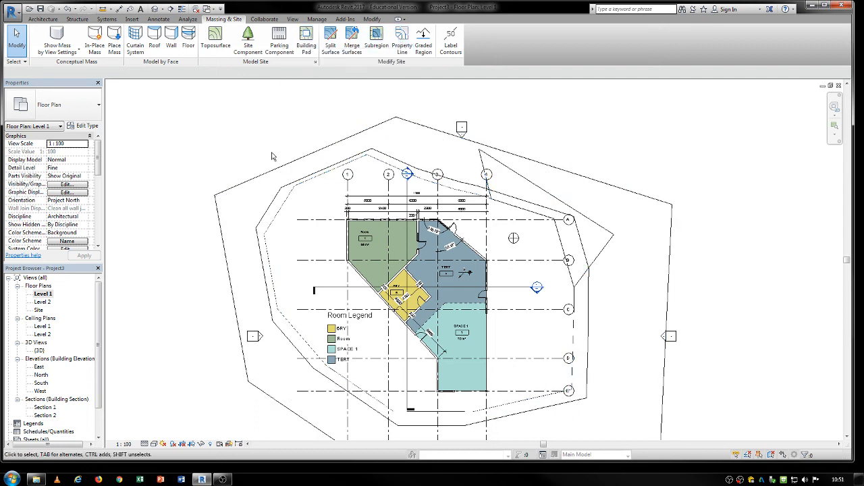
Step: Sketch a rectangular property line about 25000 by 31900 enclosing the building in Level 1 and finish it
left_click(397, 45)
left_click(407, 38)
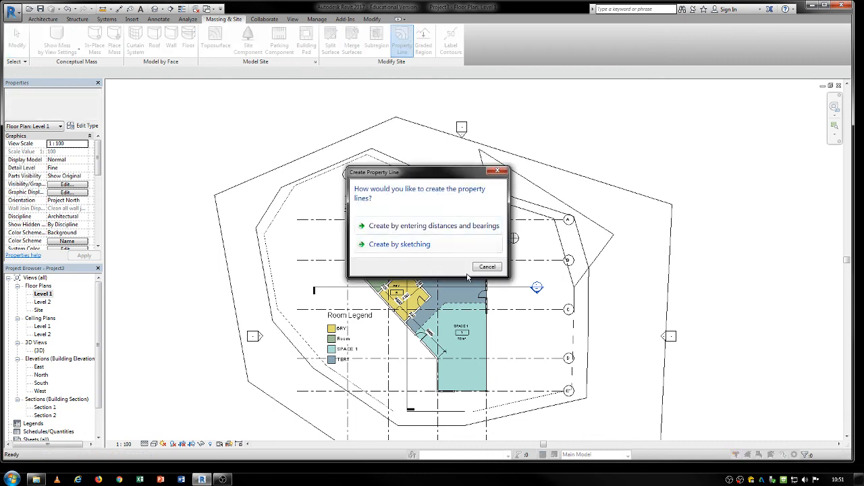
left_click(400, 244)
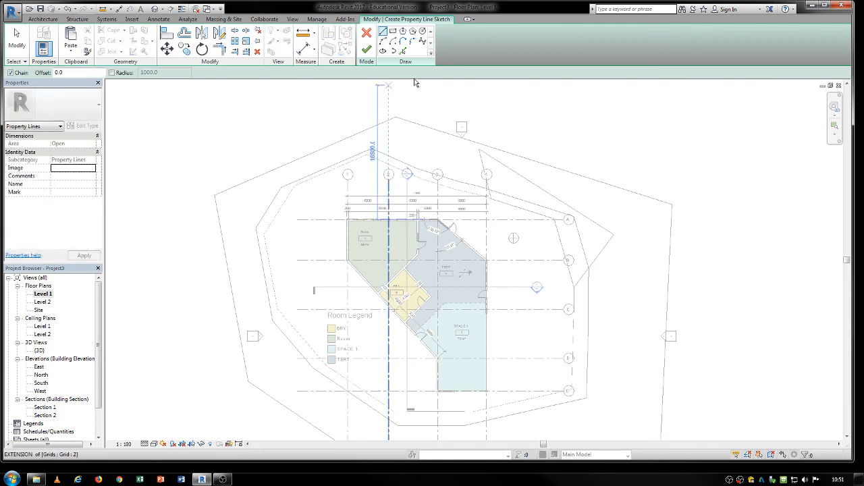
left_click(393, 32)
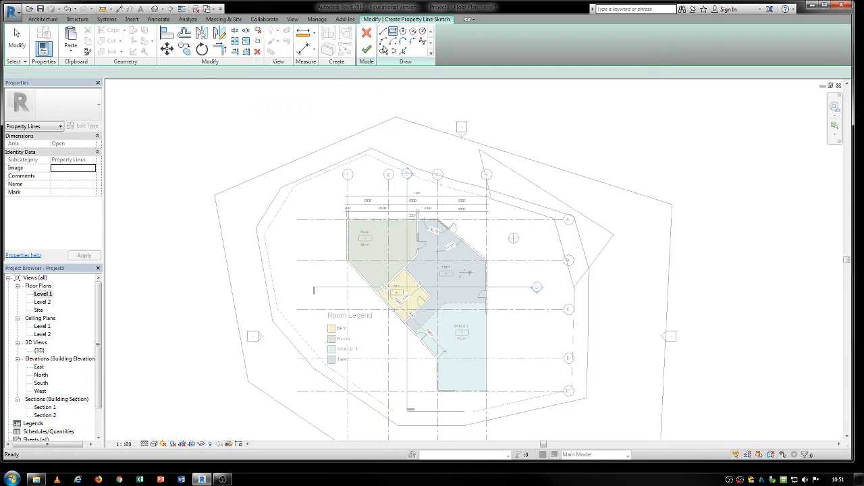
left_click(323, 159)
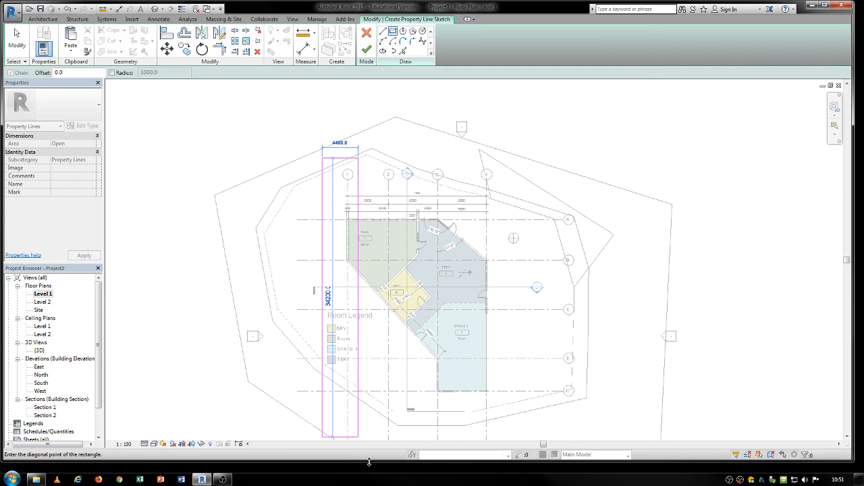
left_click(524, 419)
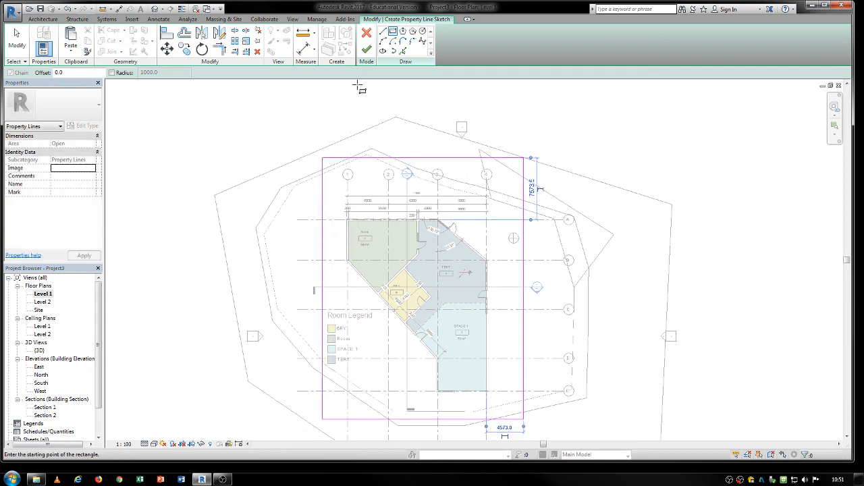
left_click(366, 49)
middle_click_drag(524, 168, 465, 116)
middle_click_drag(555, 316, 566, 347)
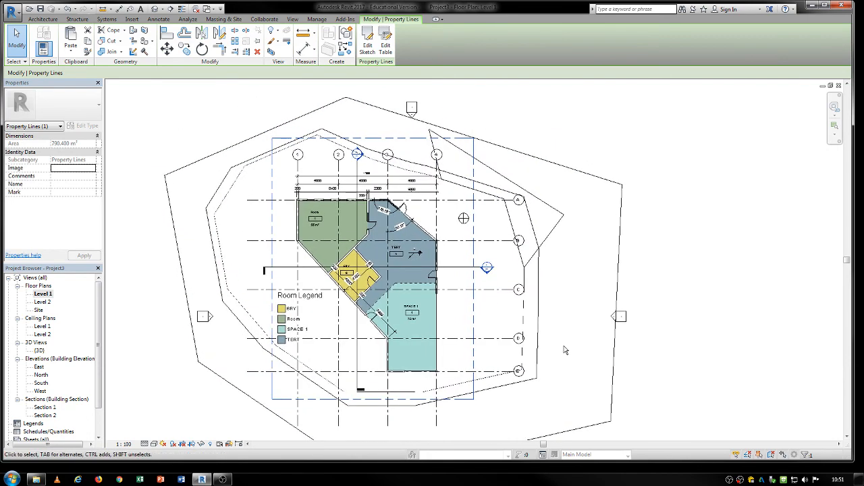
key("Escape")
left_click(476, 150)
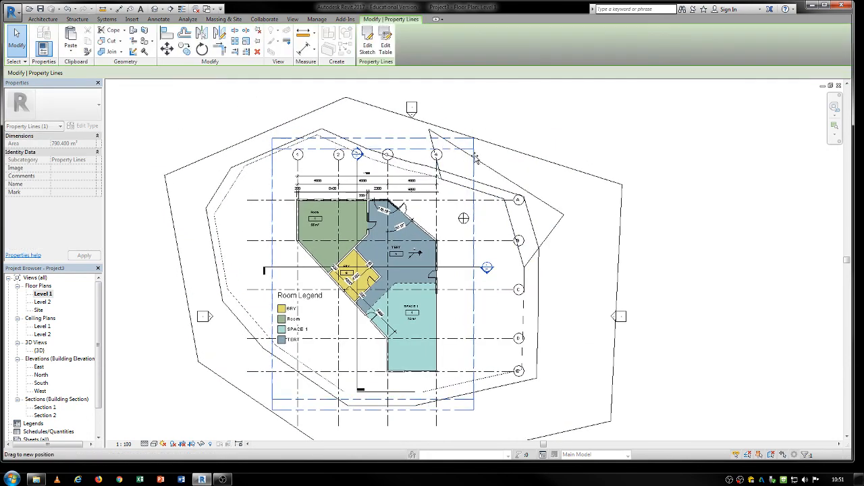
key("Escape")
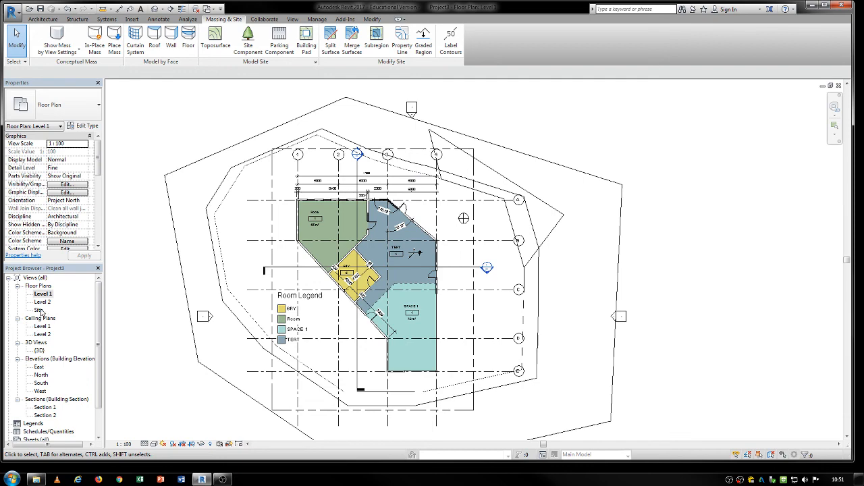
Step: Open the Site plan view and examine the new property line around the building
double_click(39, 310)
middle_click_drag(370, 364, 378, 337)
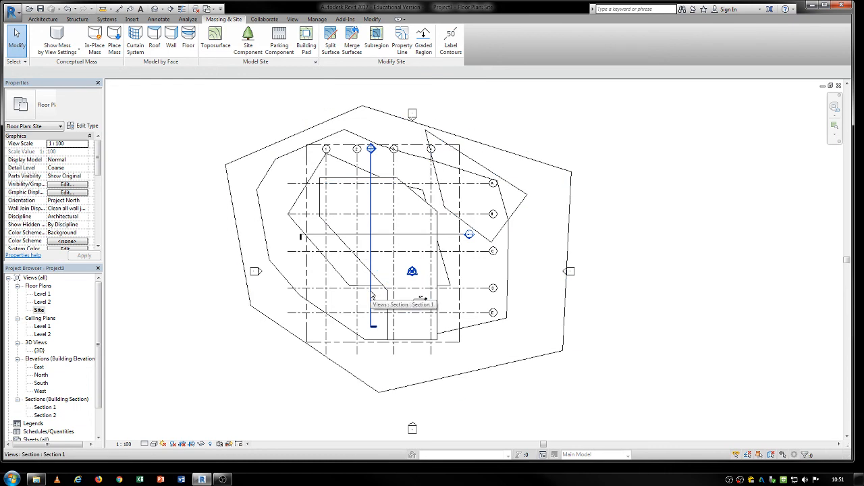
scroll(407, 219, "up", 3)
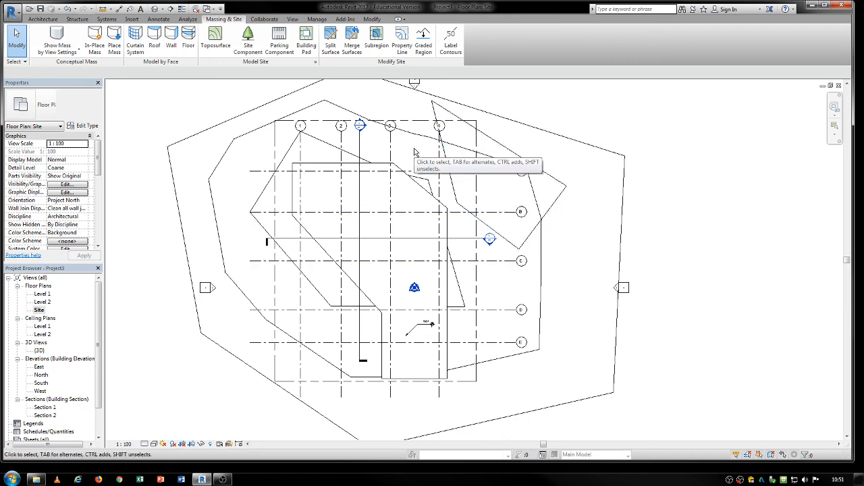
middle_click_drag(419, 166, 419, 200)
left_click(445, 156)
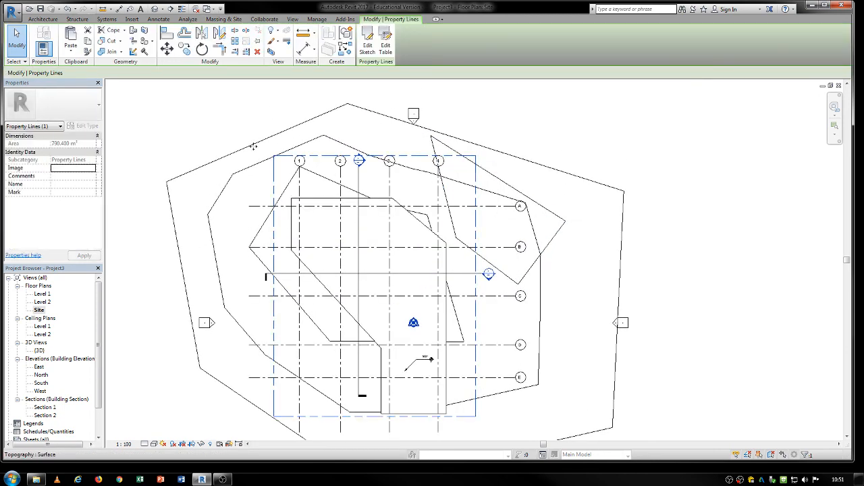
left_click(247, 120)
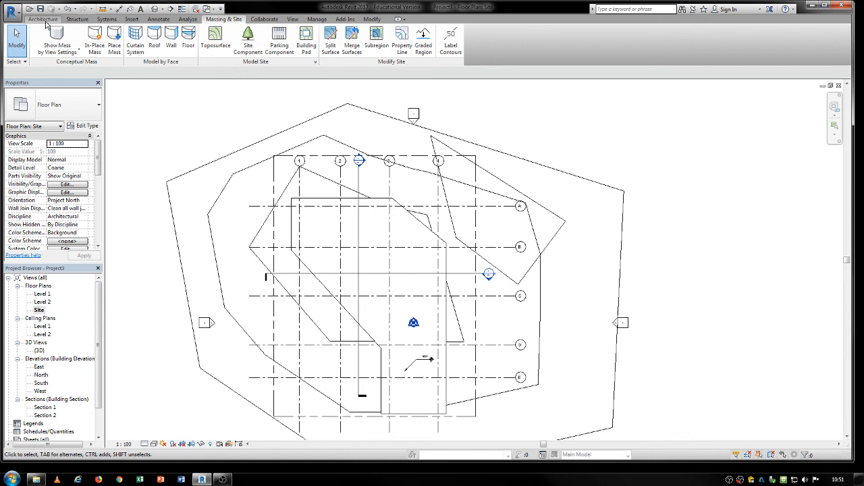
Step: Place aligned dimensions from the property line's west edge to grid 1 and to the building's roof edge
left_click(159, 19)
left_click(42, 39)
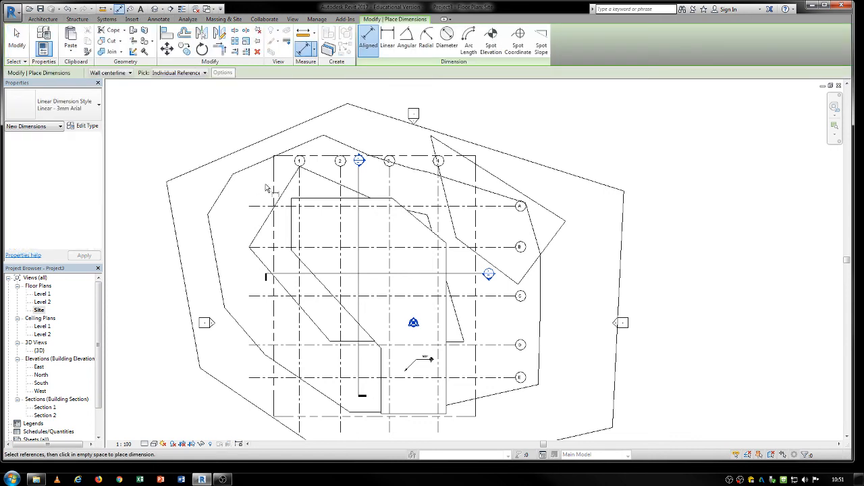
left_click(274, 186)
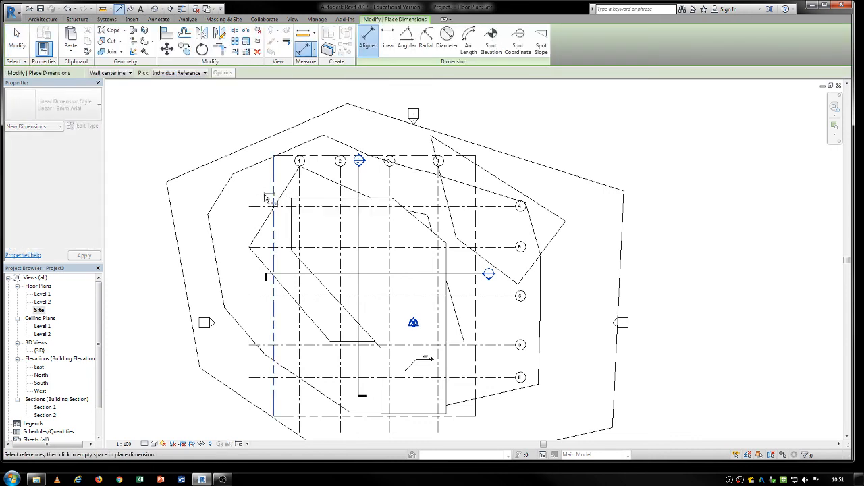
left_click(300, 189)
left_click(312, 188)
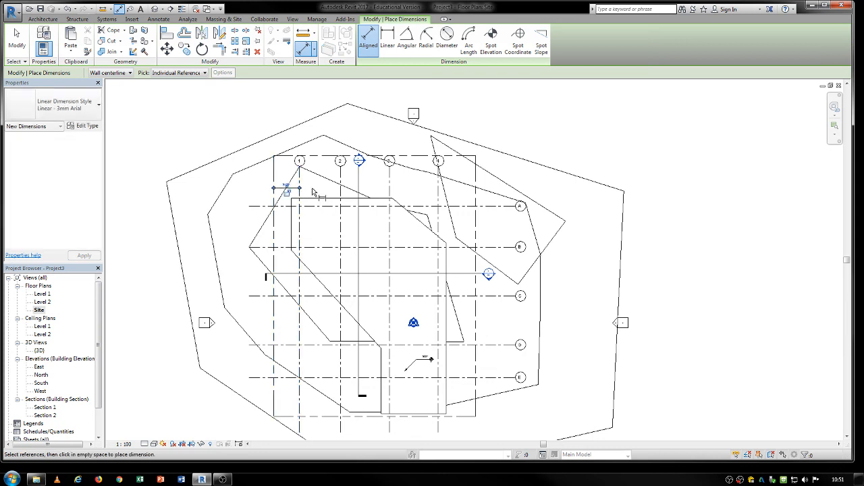
left_click(274, 171)
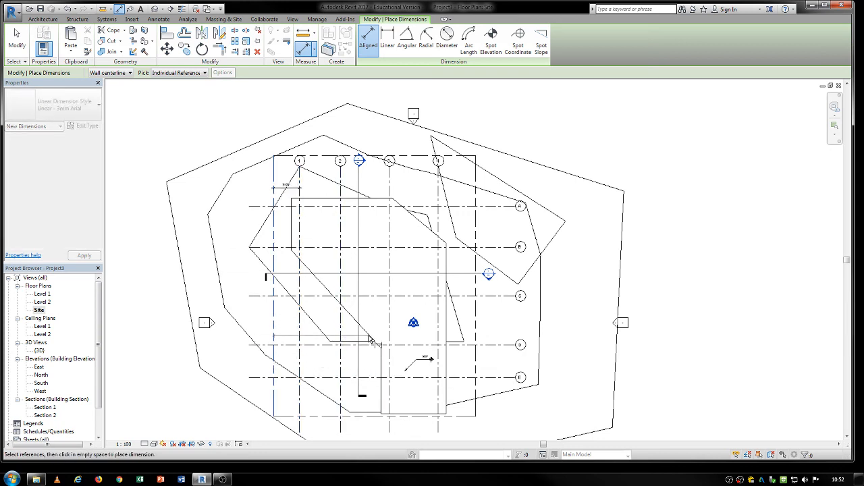
left_click(283, 230)
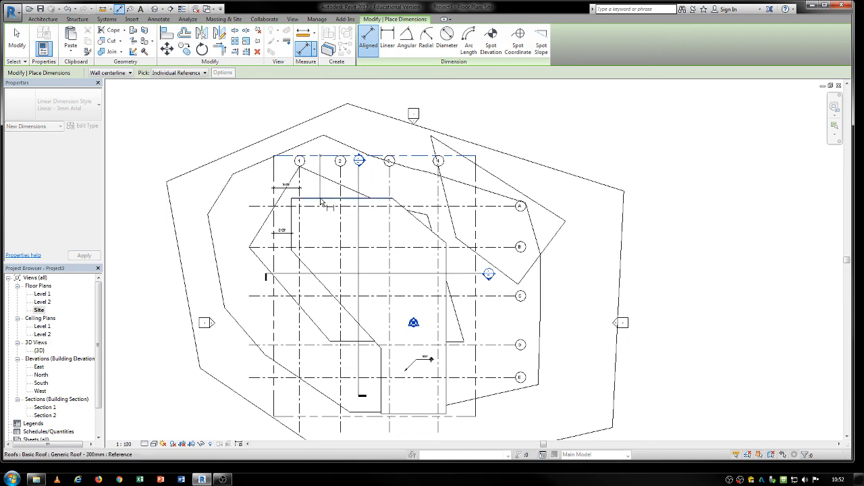
key("Escape")
key("Escape")
scroll(351, 237, "down", 2)
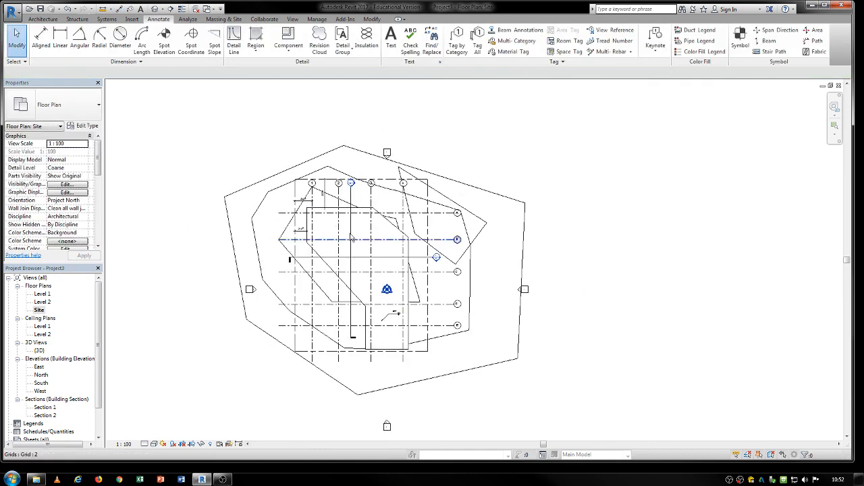
middle_click_drag(372, 253, 320, 217)
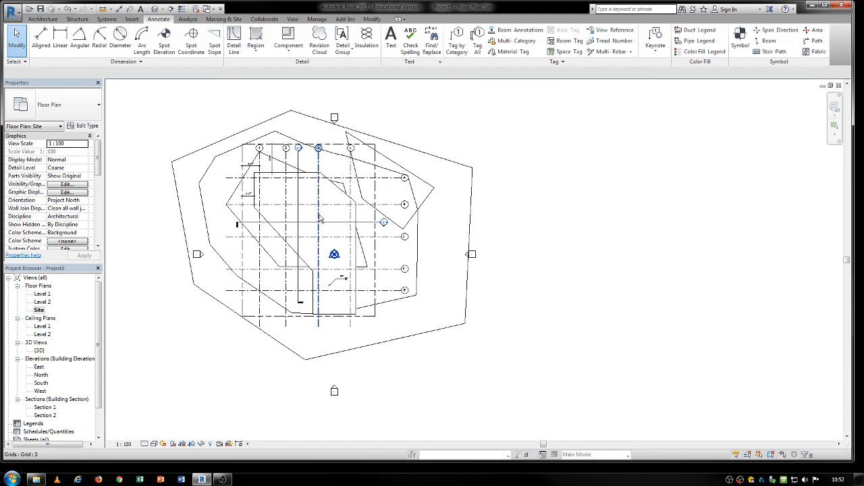
scroll(264, 181, "up", 2)
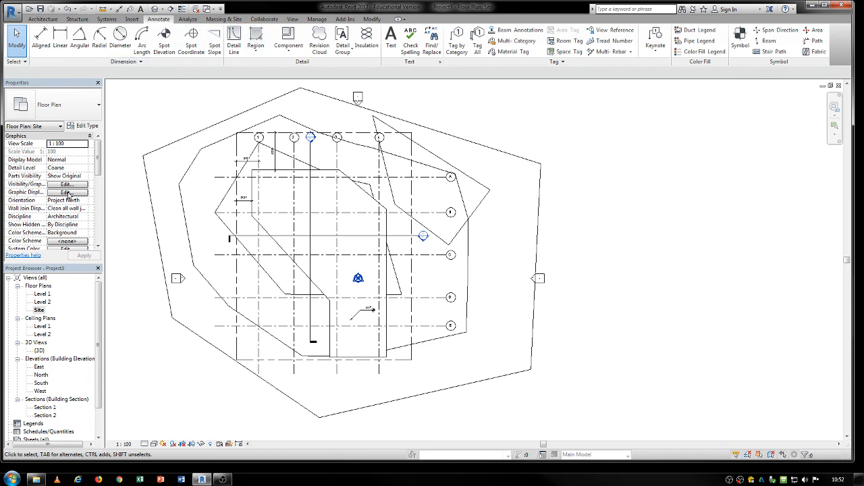
scroll(95, 336, "down", 2)
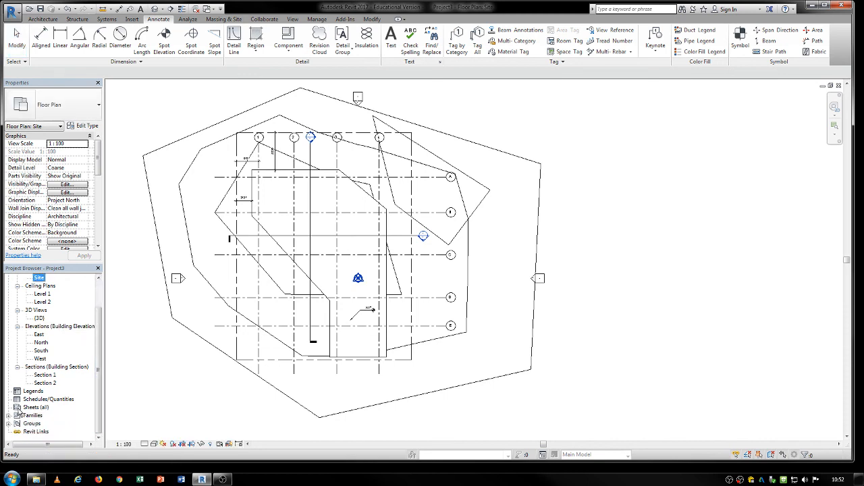
Step: Create a new sheet with the A3 metric titleblock loaded from the Canada Titleblocks library
left_click(294, 20)
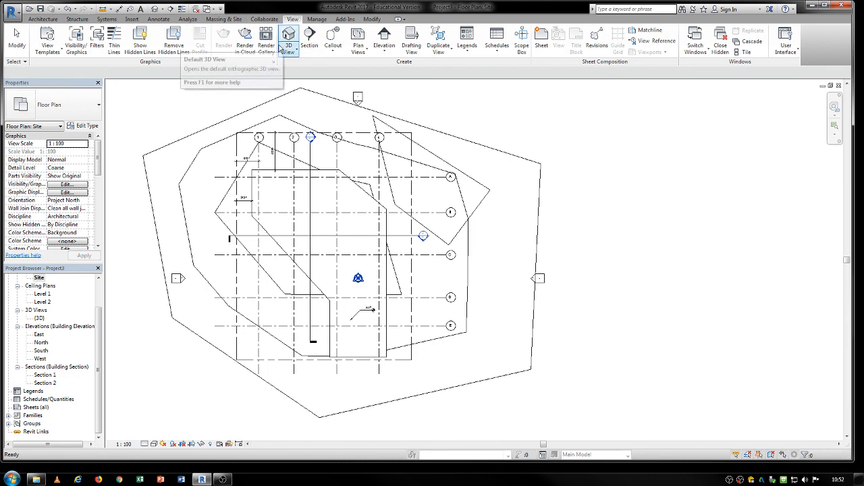
left_click(542, 40)
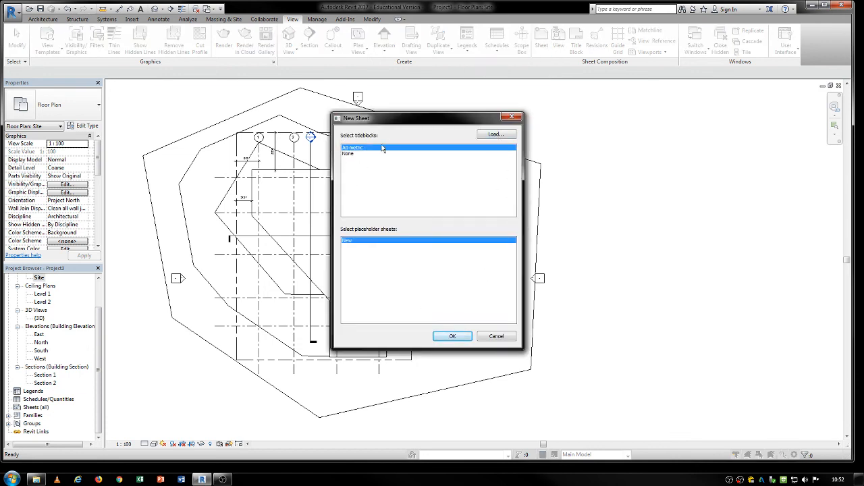
left_click(495, 134)
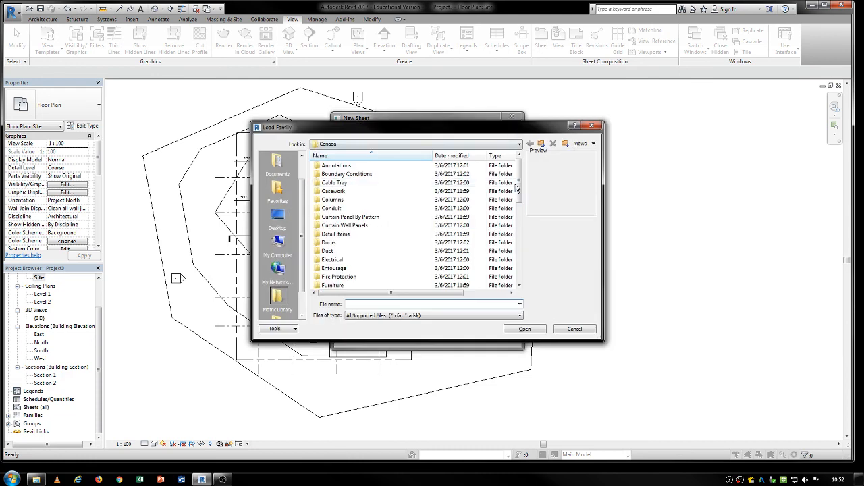
left_click_drag(518, 191, 526, 271)
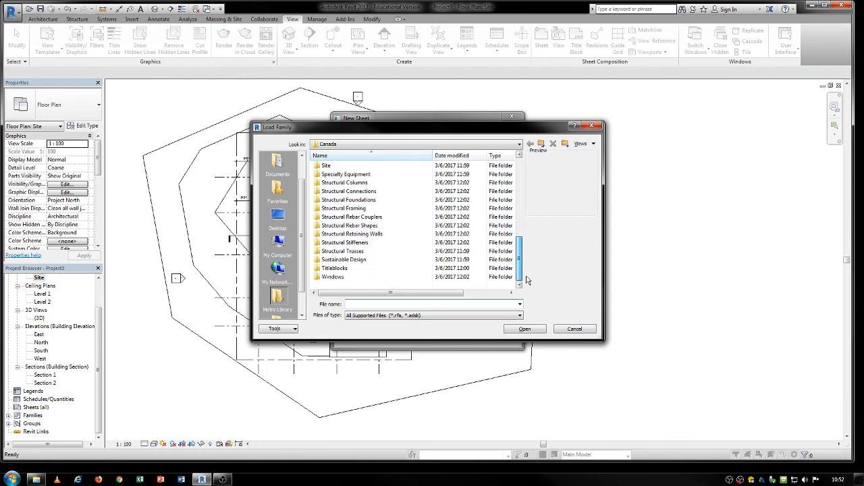
double_click(336, 269)
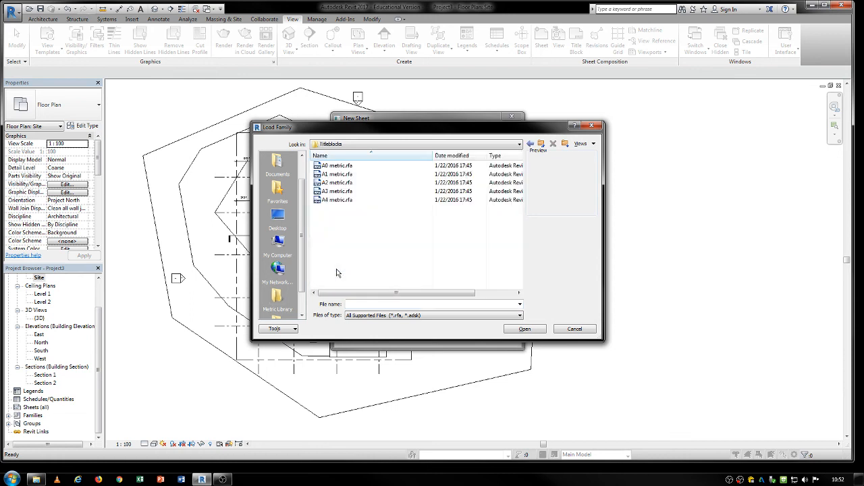
left_click(338, 191)
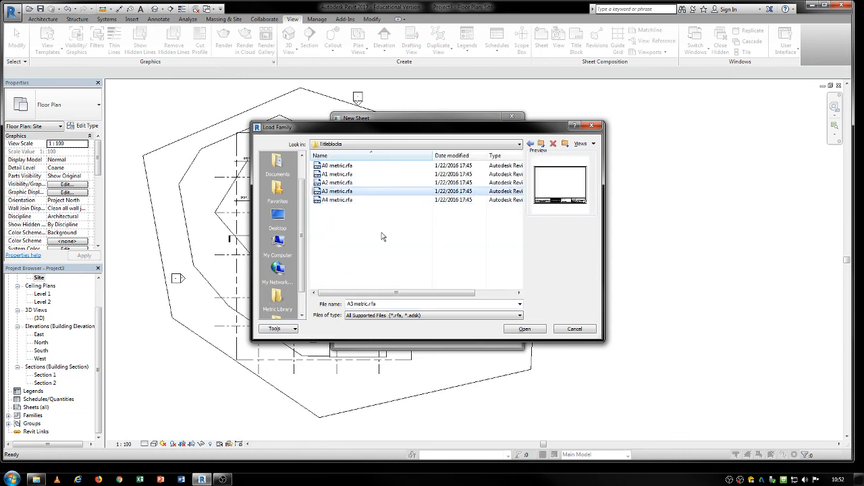
left_click(525, 329)
left_click(452, 336)
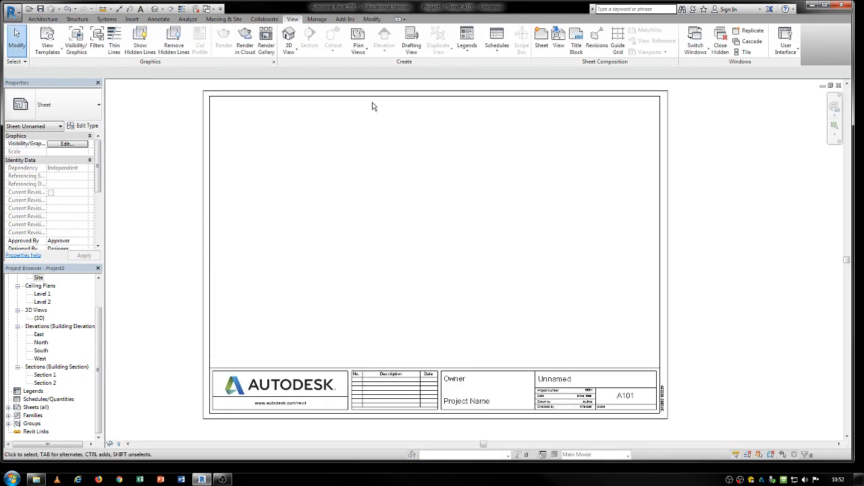
Step: Create another sheet with the B 11 x 17 Horizontal titleblock loaded from the US Imperial Titleblocks library
left_click(534, 44)
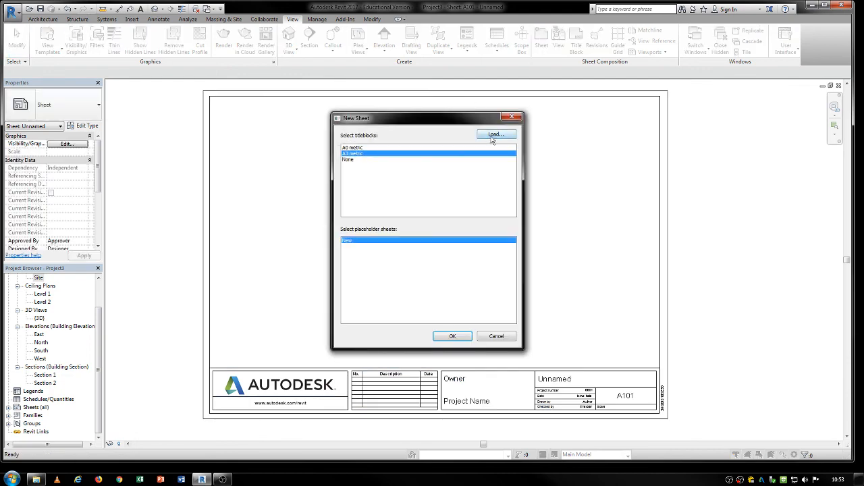
left_click(492, 134)
left_click(541, 144)
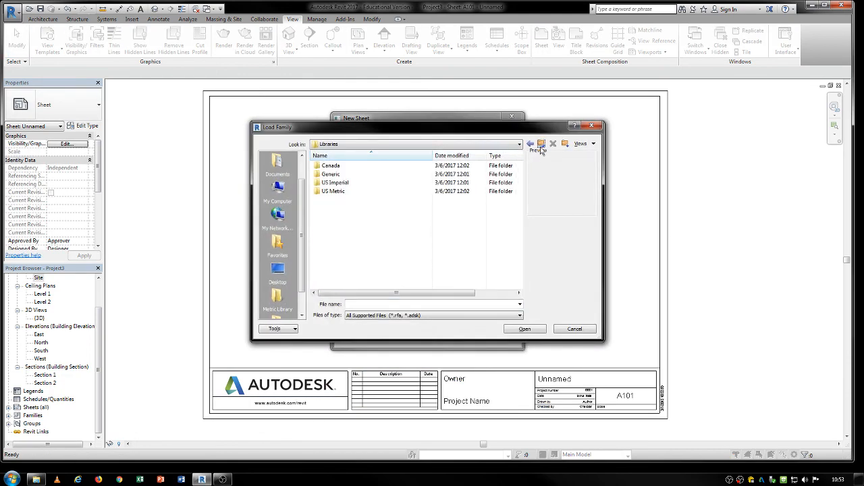
double_click(335, 183)
scroll(373, 247, "down", 5)
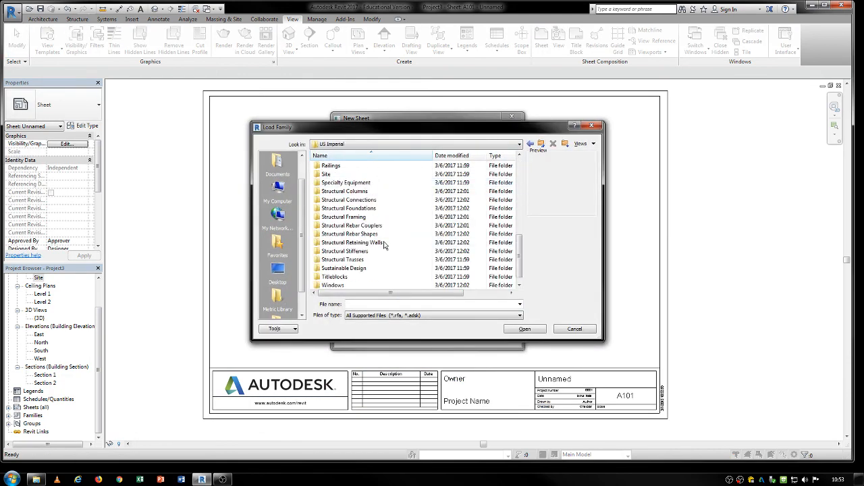
double_click(334, 268)
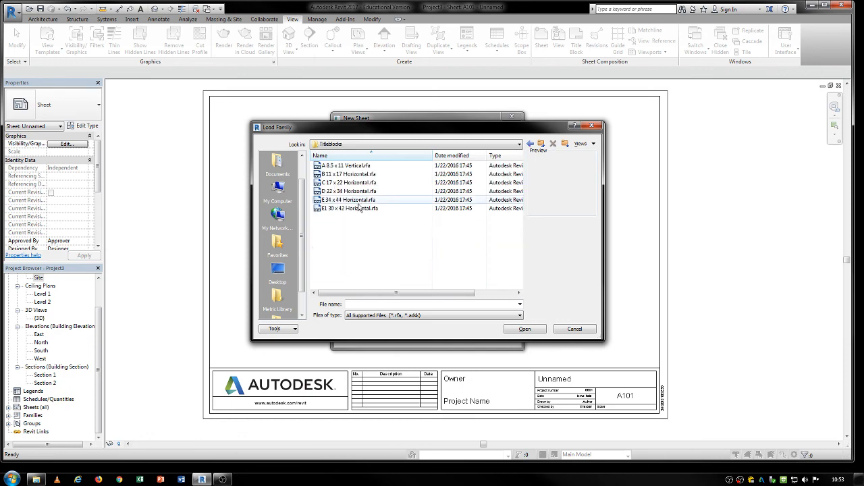
left_click(352, 174)
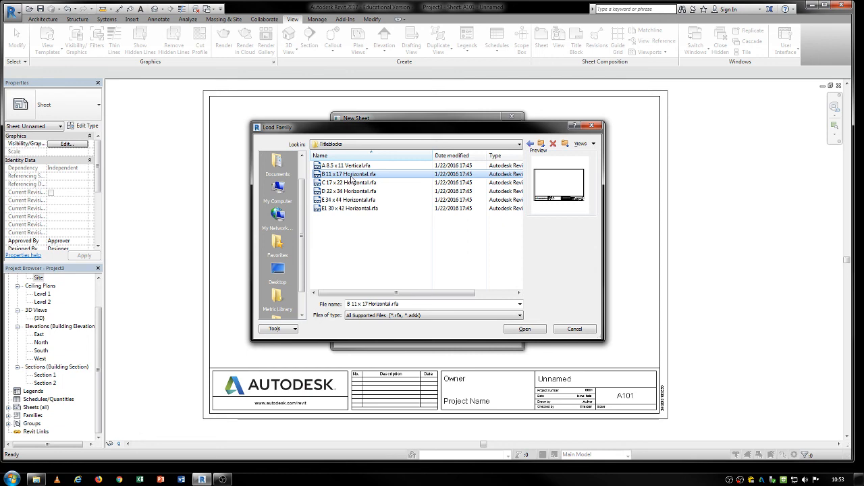
left_click(532, 331)
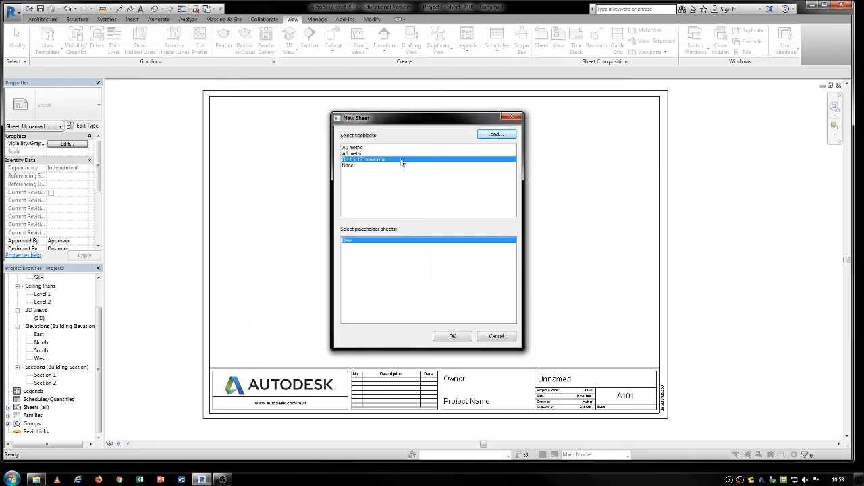
left_click(454, 337)
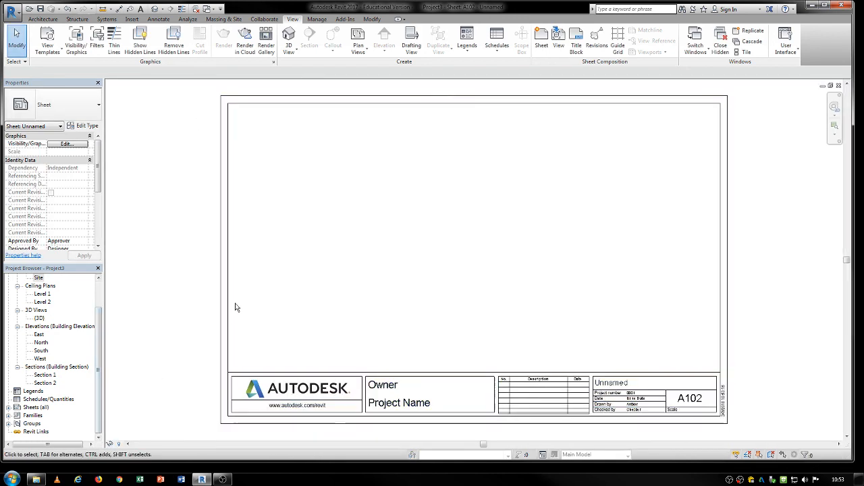
Step: Delete the empty sheet A101 from the project, keeping sheet A102
middle_click_drag(235, 303, 228, 301)
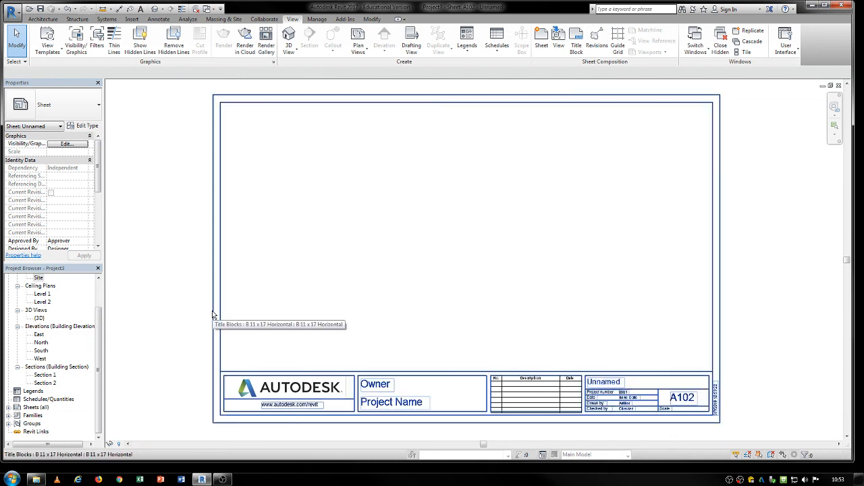
left_click(30, 399)
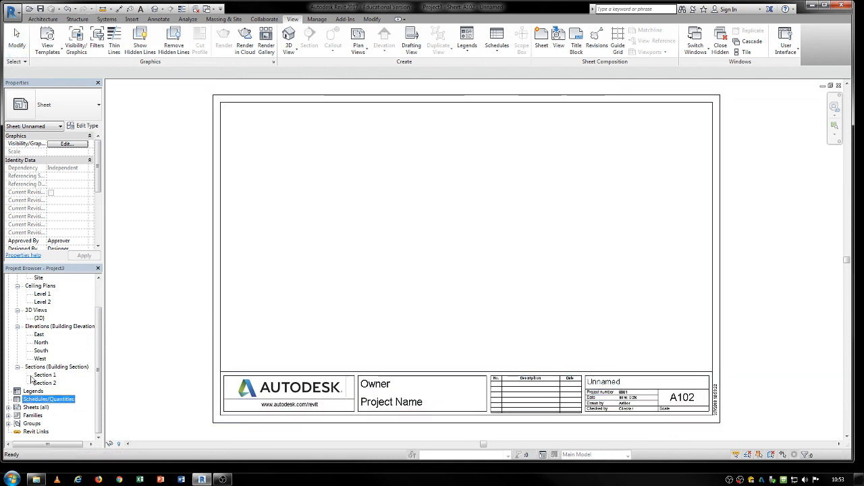
left_click(8, 407)
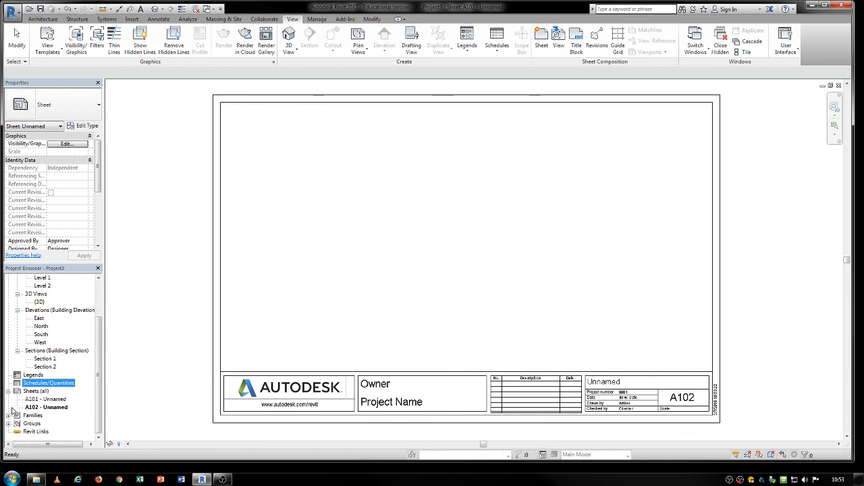
left_click(57, 399)
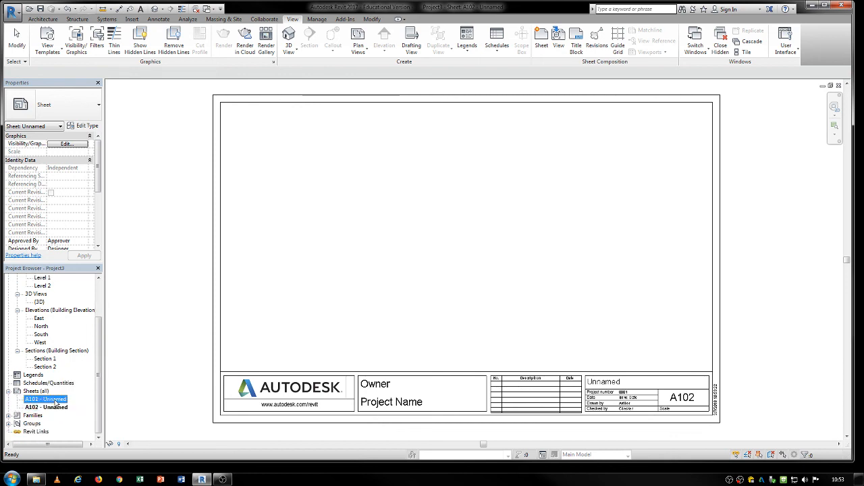
key("Delete")
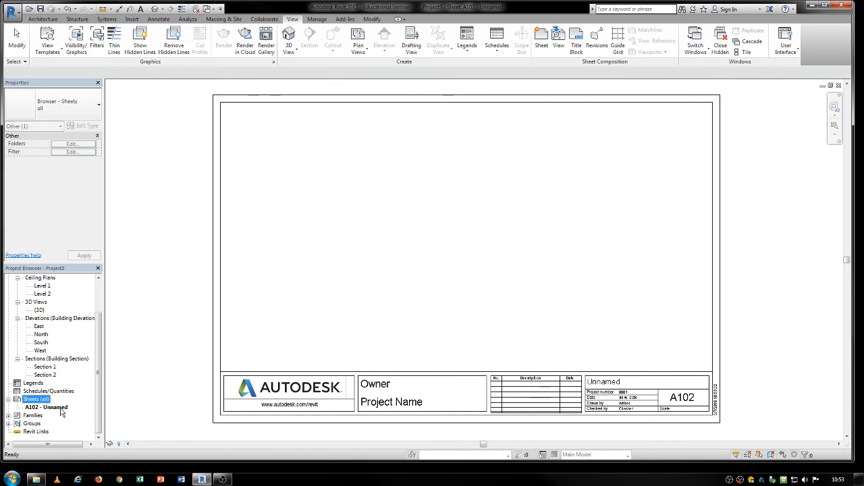
left_click(47, 407)
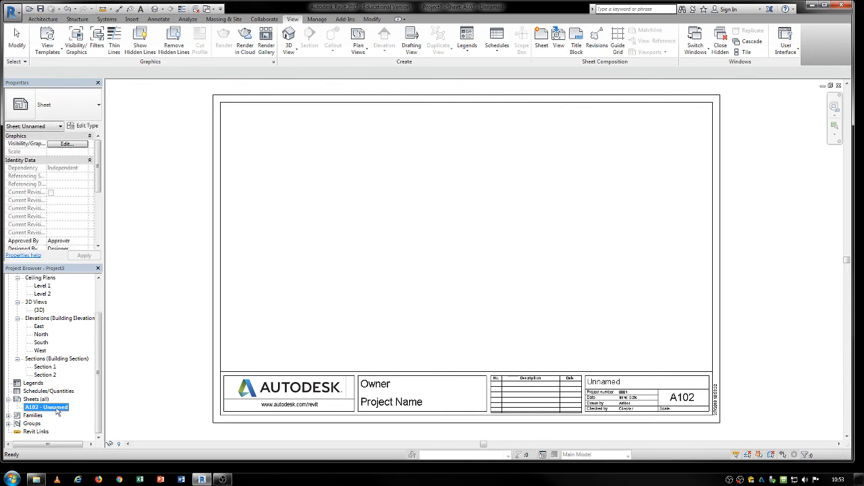
Step: Switch the sheet's titleblock to A0 metric and then back to B 11 x 17 Horizontal
left_click(213, 335)
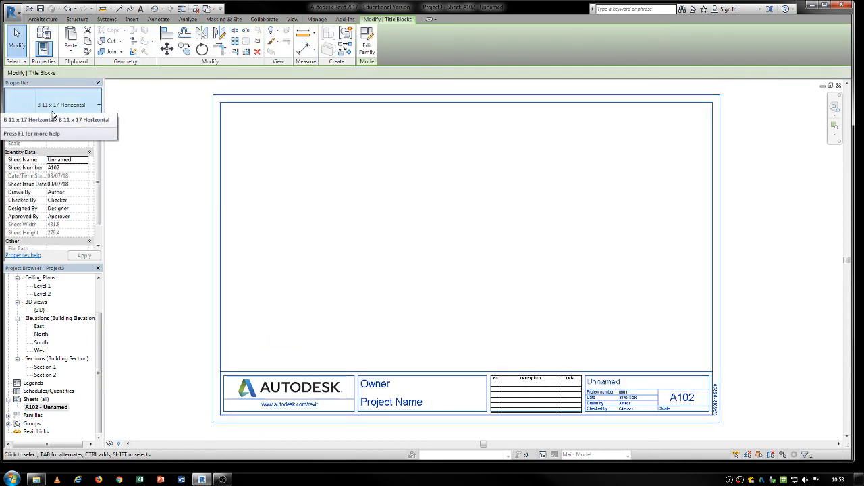
left_click(53, 113)
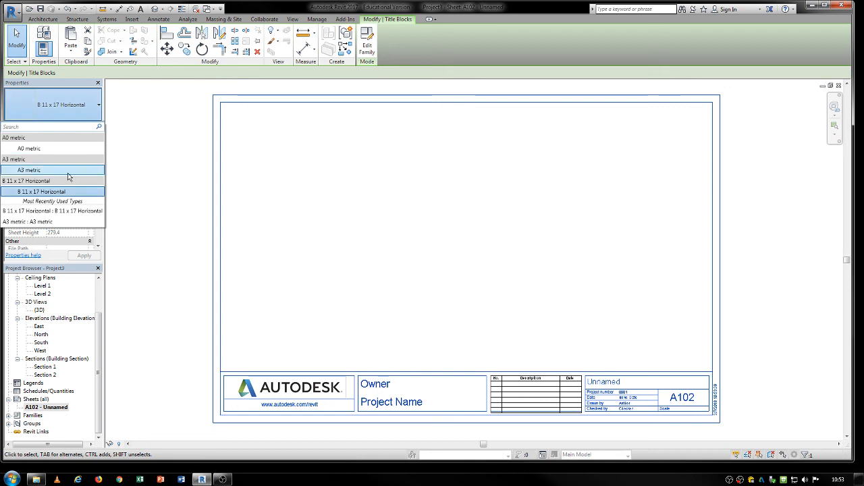
left_click(67, 149)
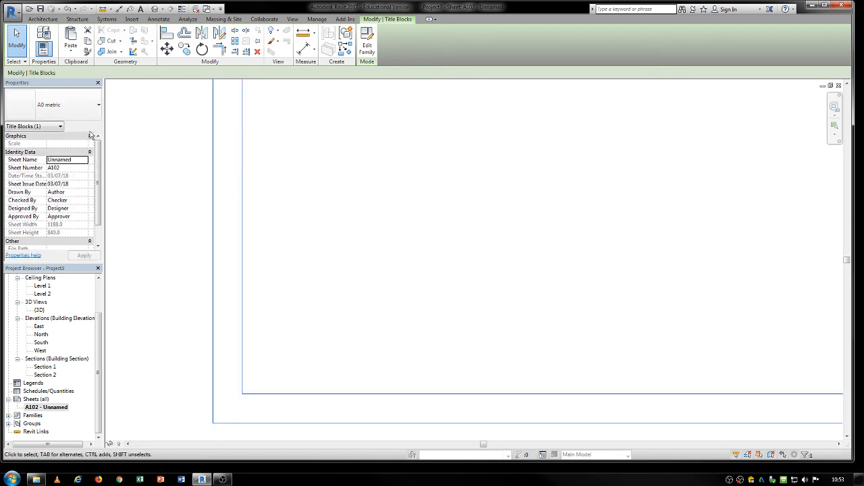
left_click(68, 108)
left_click(54, 193)
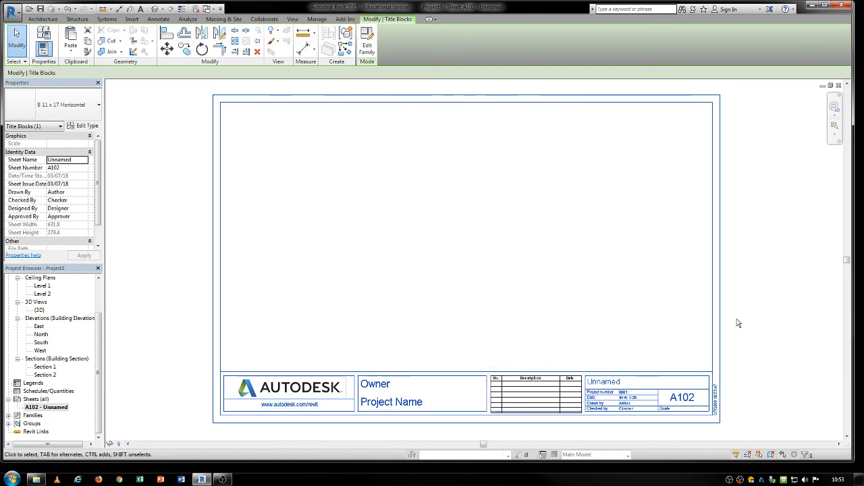
Step: Place the Level 1 floor plan view onto sheet A102
left_click_drag(99, 343, 101, 336)
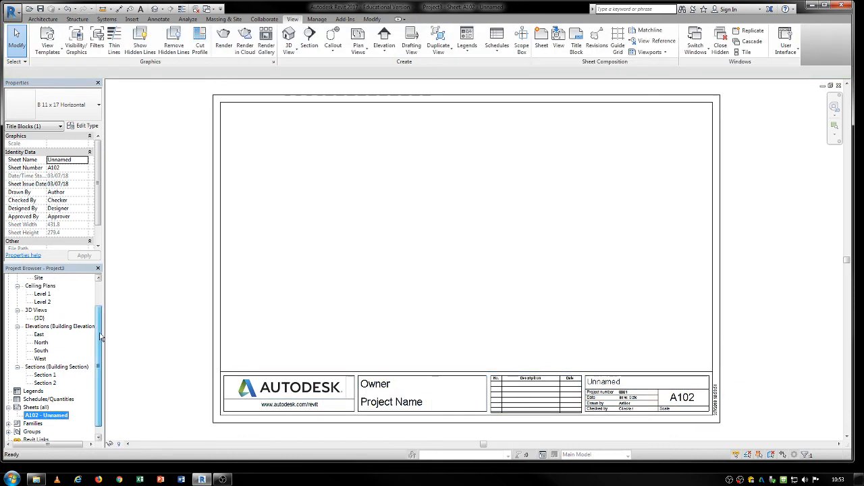
scroll(100, 337, "up", 2)
left_click_drag(43, 295, 494, 237)
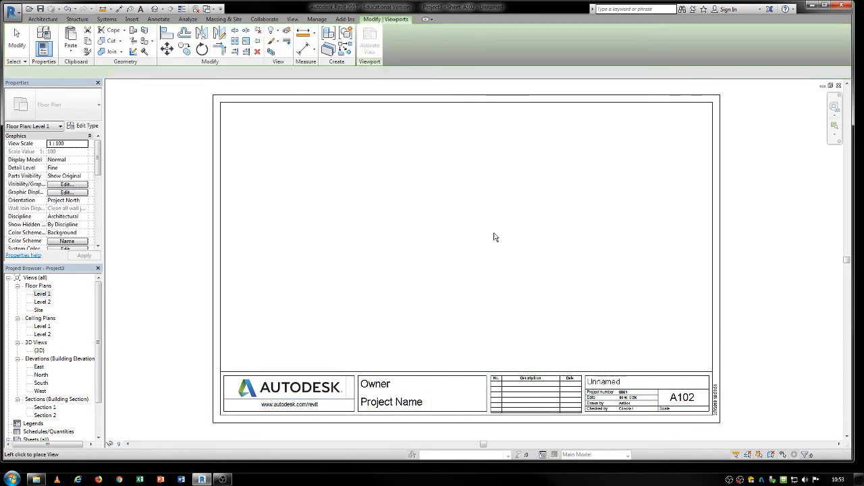
left_click(494, 237)
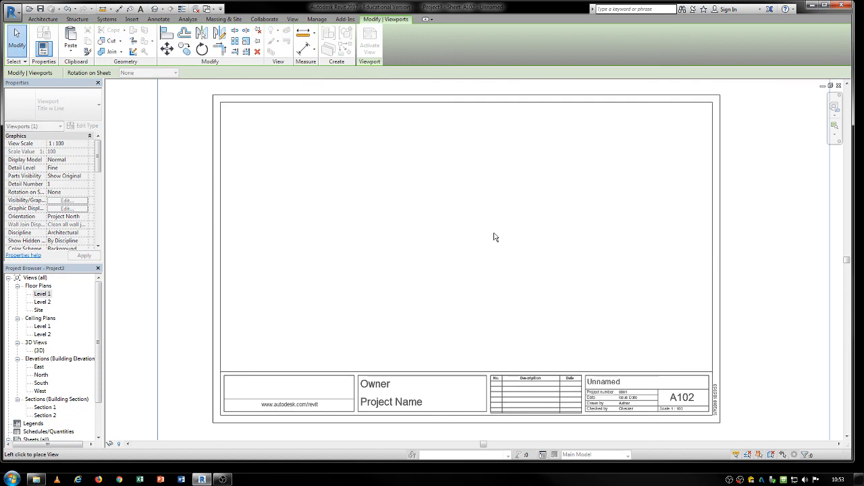
left_click(424, 234)
scroll(425, 234, "down", 3)
left_click(666, 296)
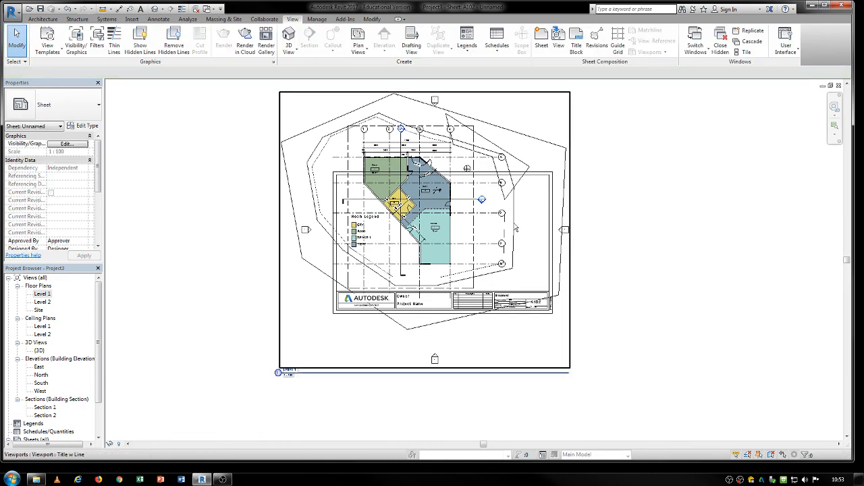
Step: Set the Level 1 viewport's scale to 1:200 and move it into the sheet's drawing area
left_click(478, 118)
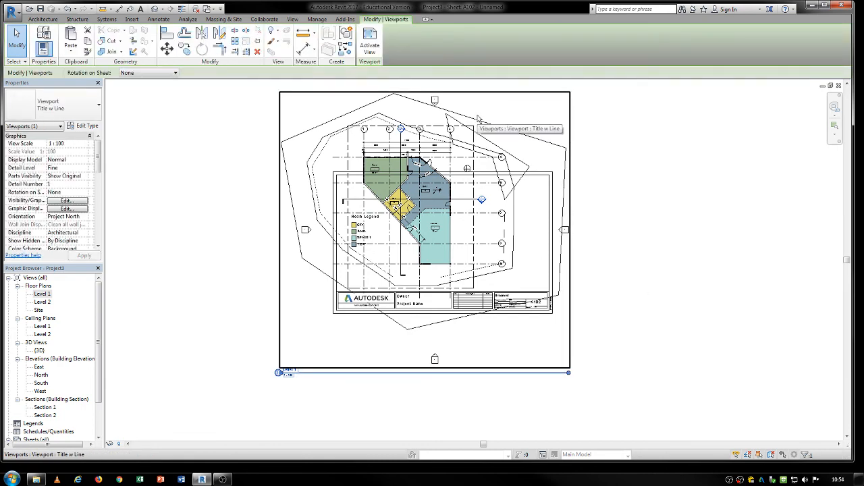
left_click(84, 144)
left_click(57, 165)
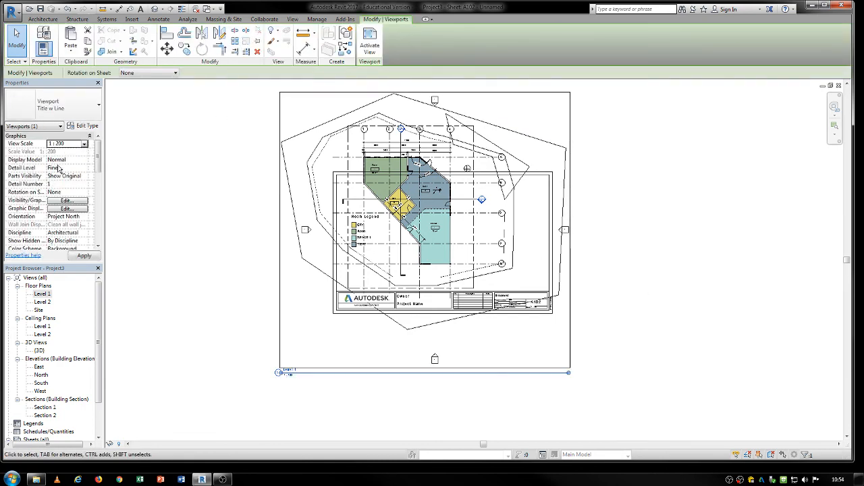
left_click_drag(387, 255, 446, 207)
left_click(238, 272)
scroll(476, 198, "up", 2)
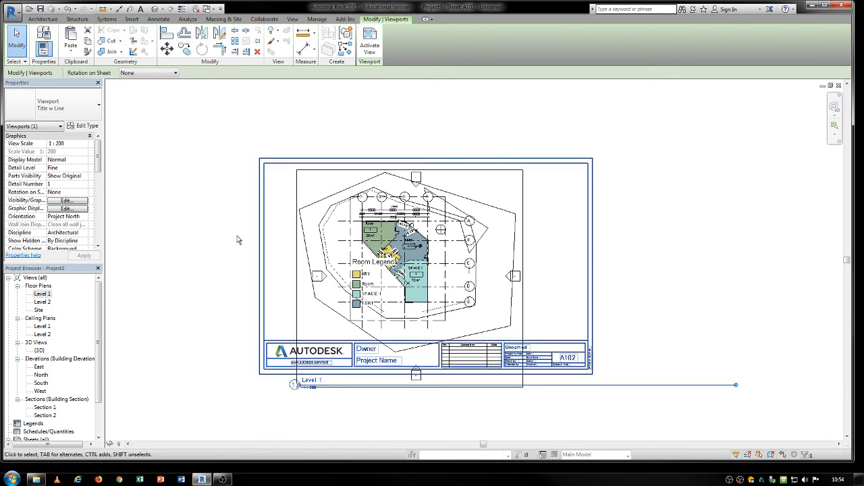
key("Escape")
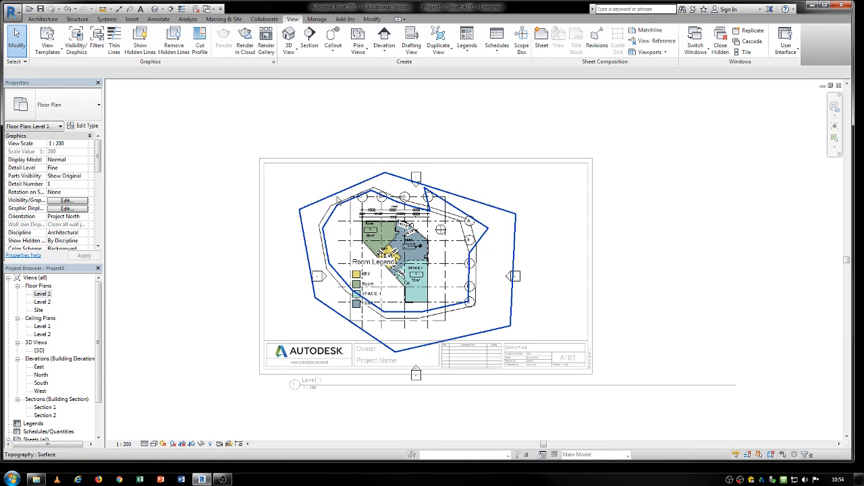
Step: Show the Level 1 view's crop region and pull its edges in closer around the site
left_click(194, 444)
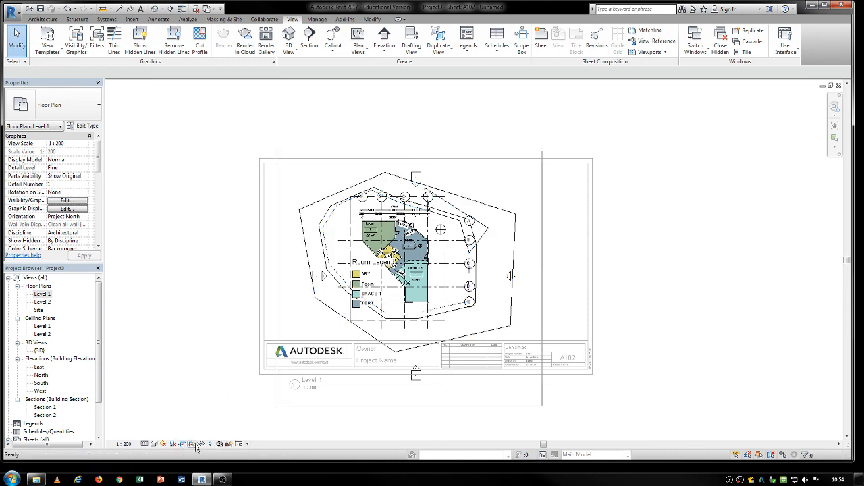
left_click(278, 280)
left_click_drag(277, 280, 315, 280)
left_click_drag(544, 280, 495, 280)
left_click_drag(403, 163, 403, 193)
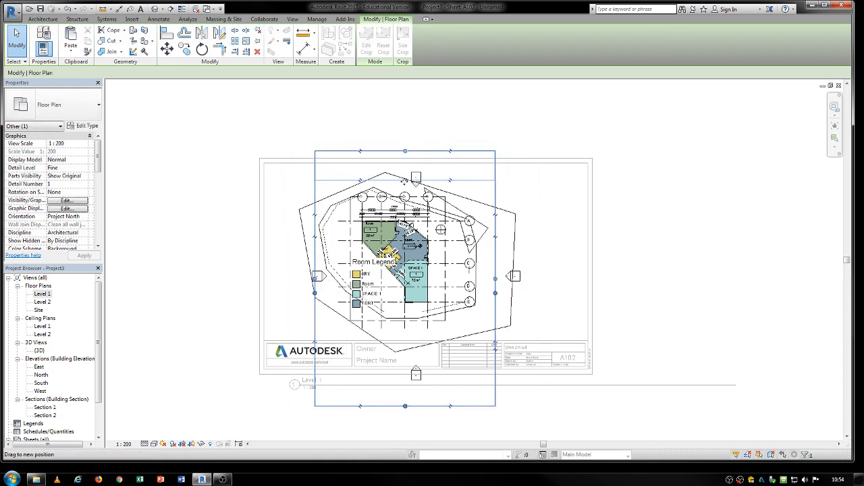
left_click_drag(404, 373, 405, 334)
left_click(184, 218)
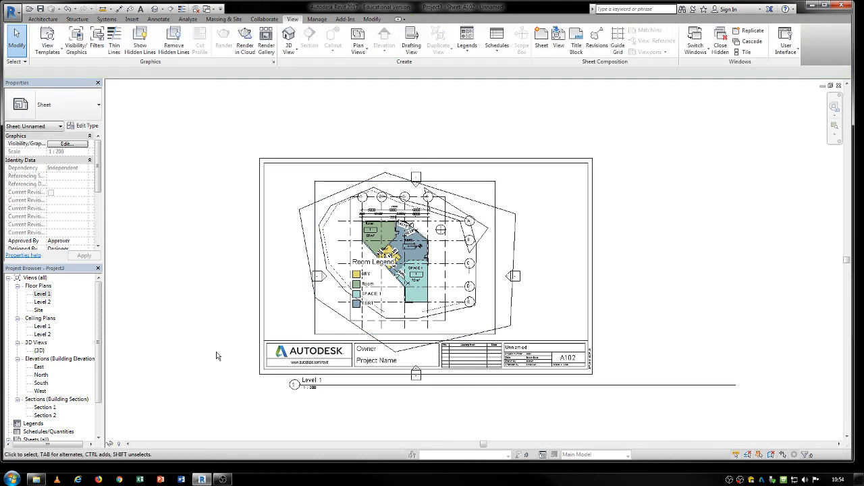
Step: Hide the crop region of the Level 1 view on the sheet
left_click(488, 177)
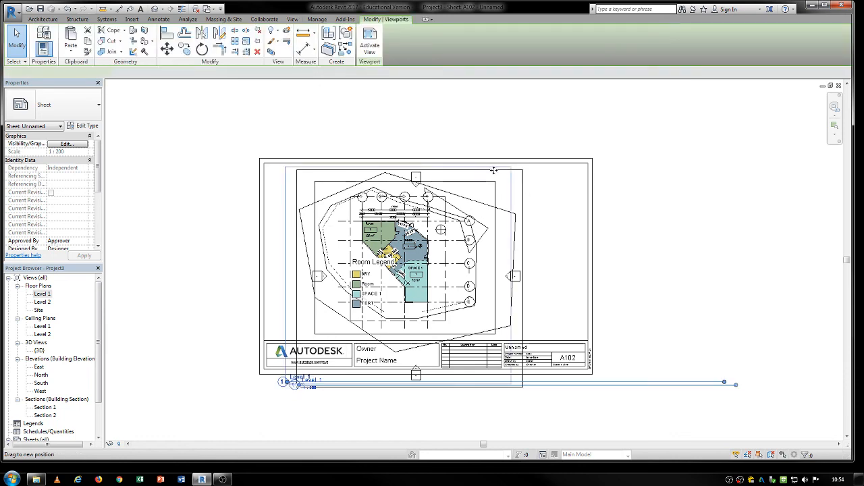
double_click(455, 196)
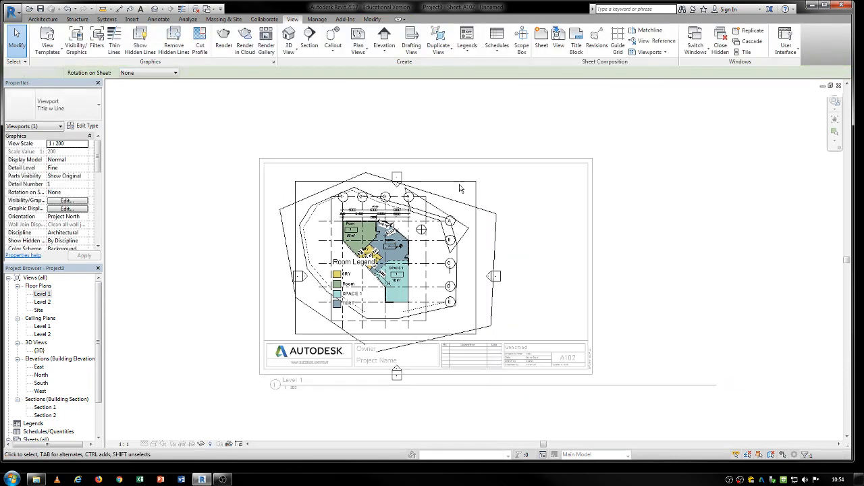
left_click(191, 444)
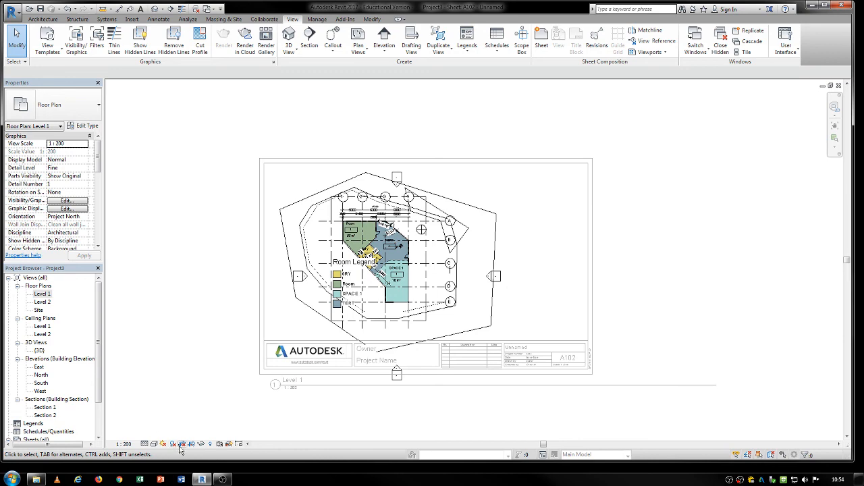
double_click(228, 198)
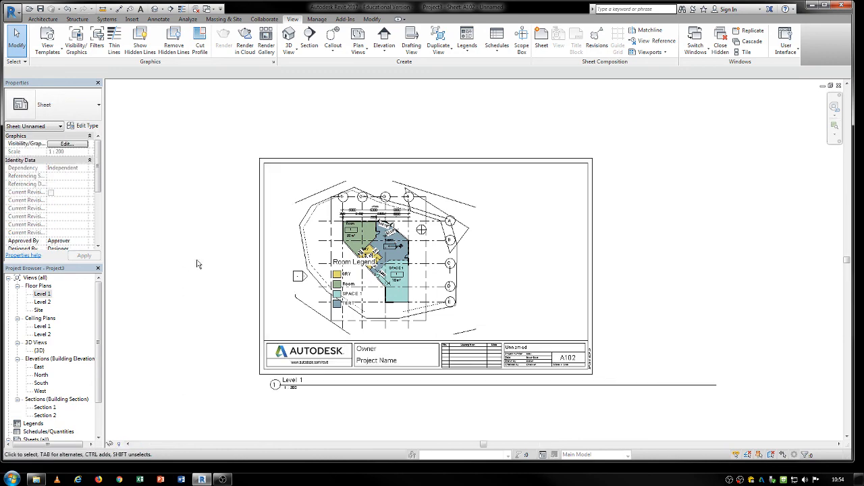
Step: Move the Level 1 viewport title up just above the titleblock
left_click(304, 260)
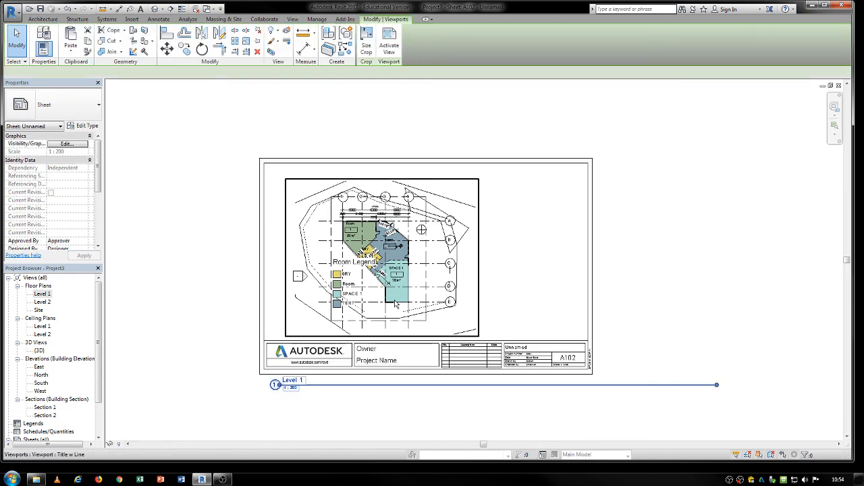
left_click(361, 403)
left_click(360, 387)
left_click_drag(351, 385, 364, 330)
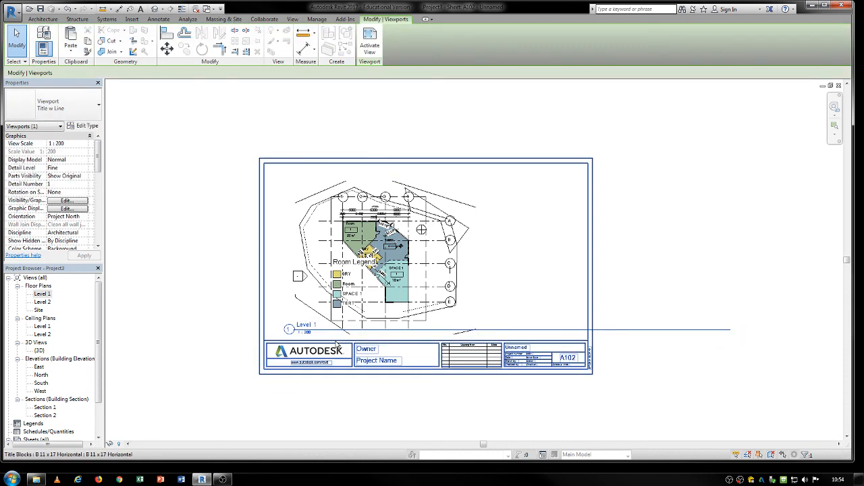
Step: Switch the viewport type to No Title and then back to Title w Line
left_click(97, 105)
left_click(33, 148)
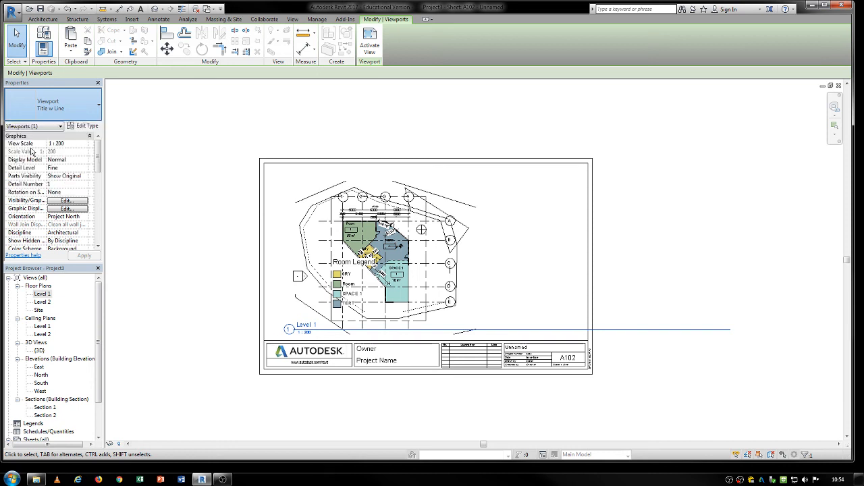
left_click(37, 109)
left_click(33, 158)
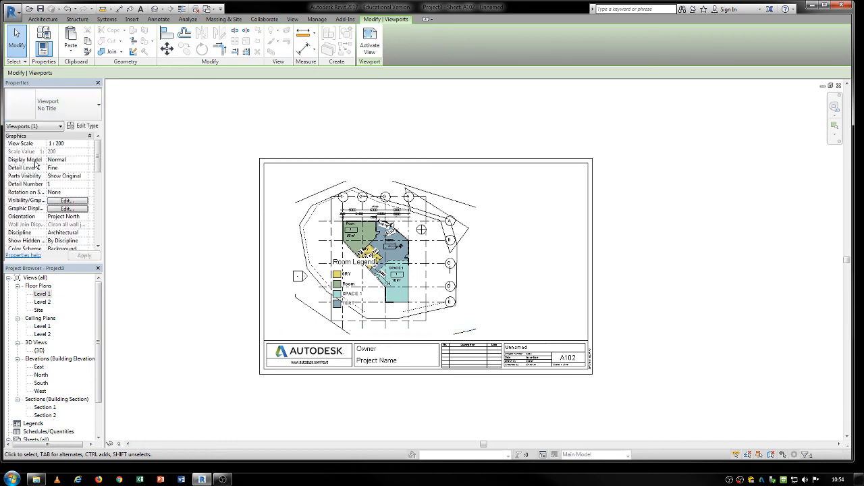
left_click(60, 103)
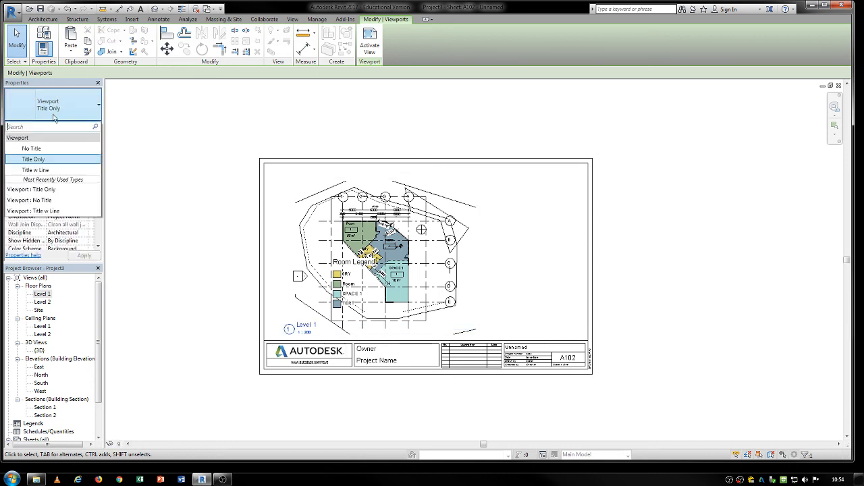
left_click(39, 170)
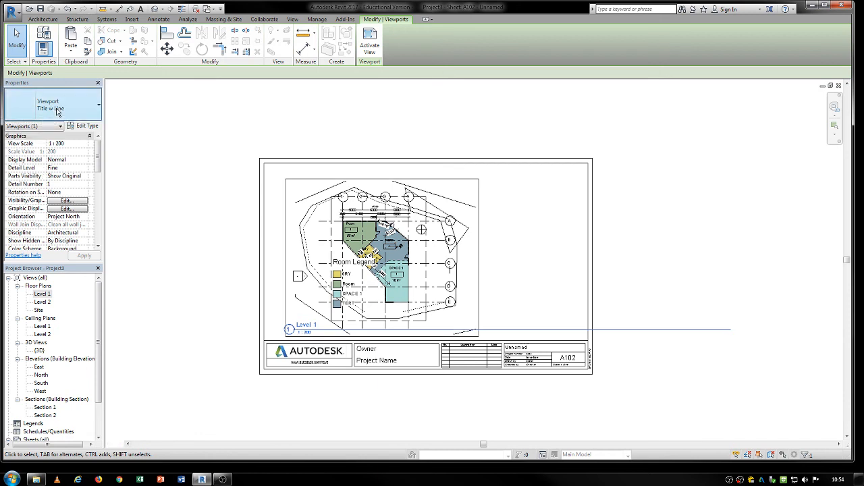
left_click(77, 108)
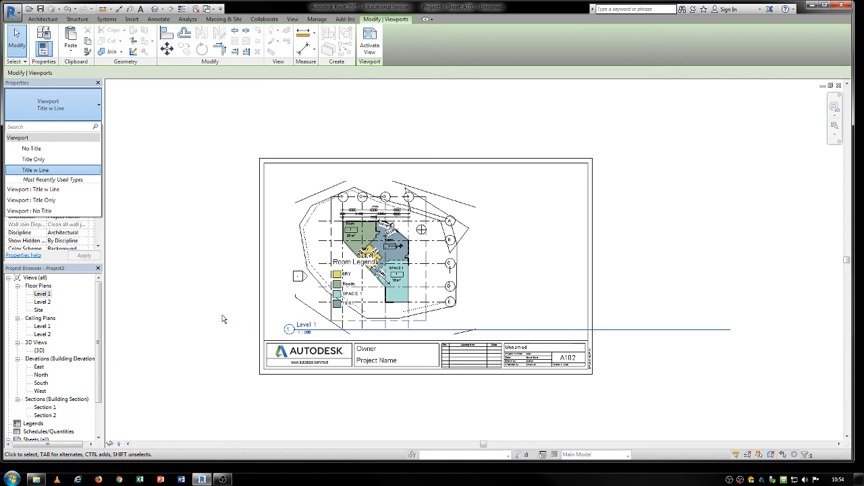
key("Escape")
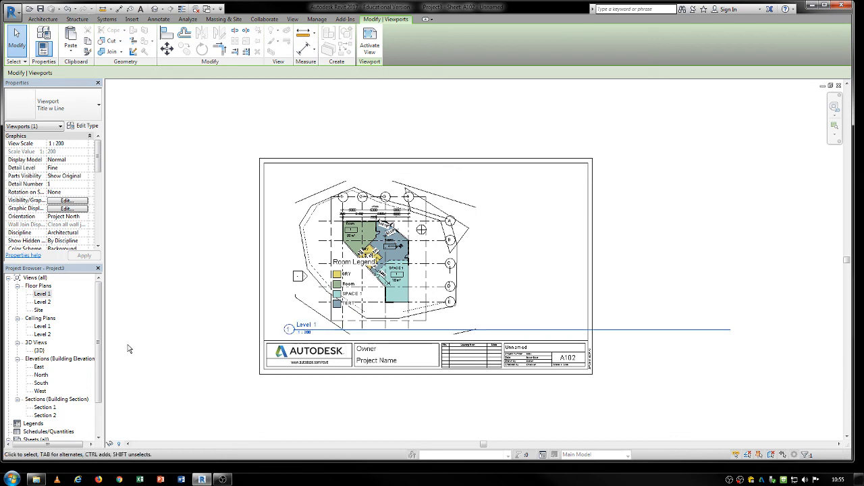
Step: Review the project's Project Information parameters and the list of Project Parameters without changing them
left_click(173, 295)
scroll(400, 364, "up", 2)
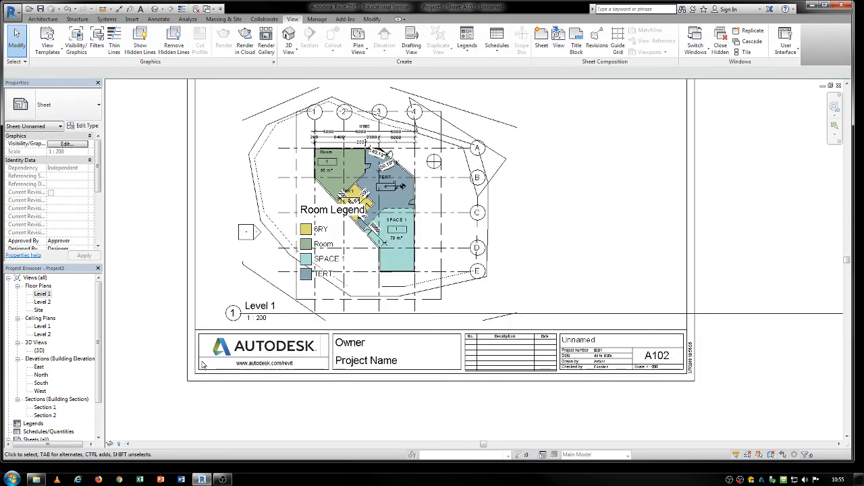
left_click(560, 344)
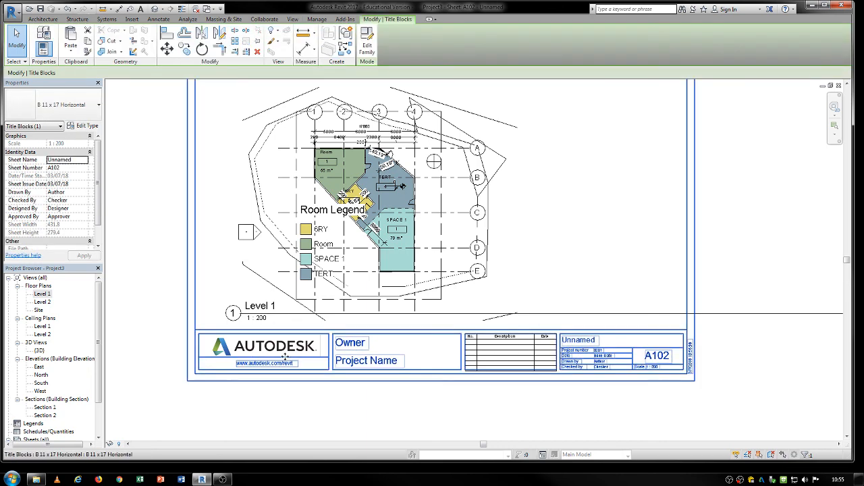
middle_click_drag(294, 379, 304, 398)
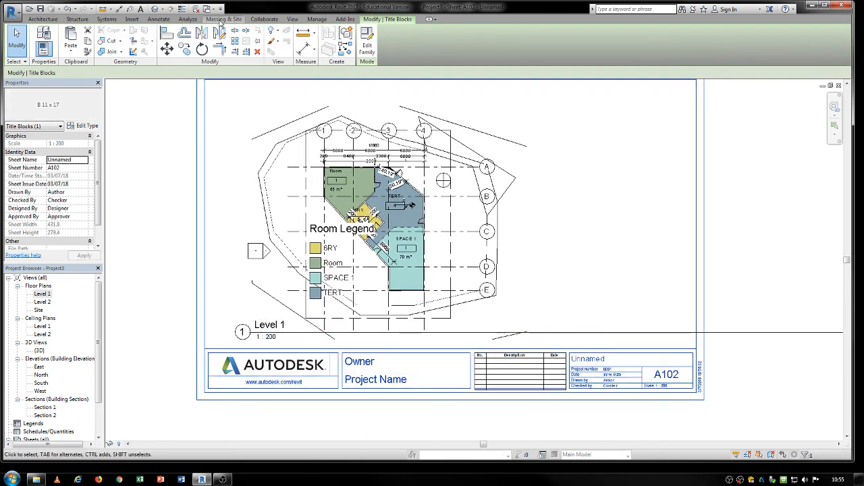
left_click(330, 20)
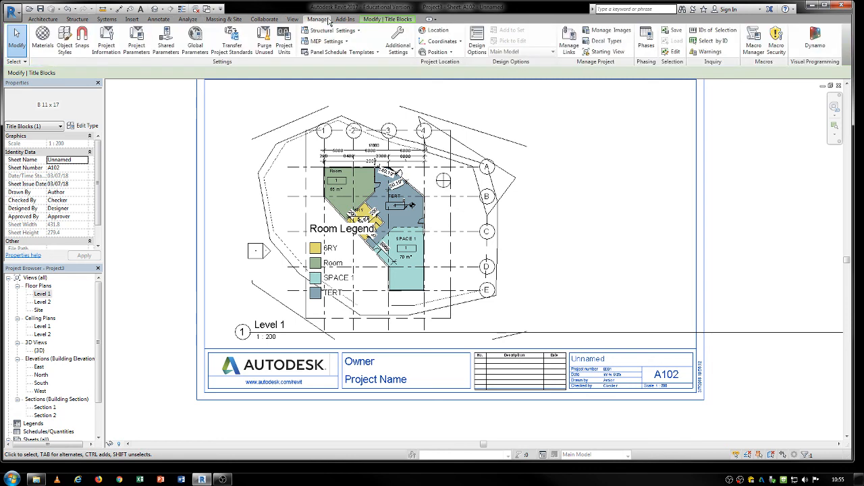
left_click(108, 37)
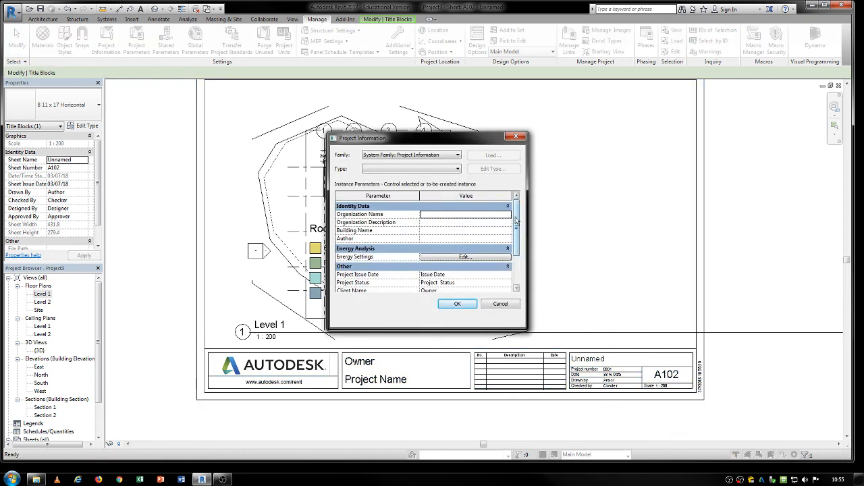
mouse_move(519, 218)
left_mouse_down()
mouse_move(519, 264)
mouse_move(521, 222)
left_mouse_up()
left_click_drag(516, 230, 517, 249)
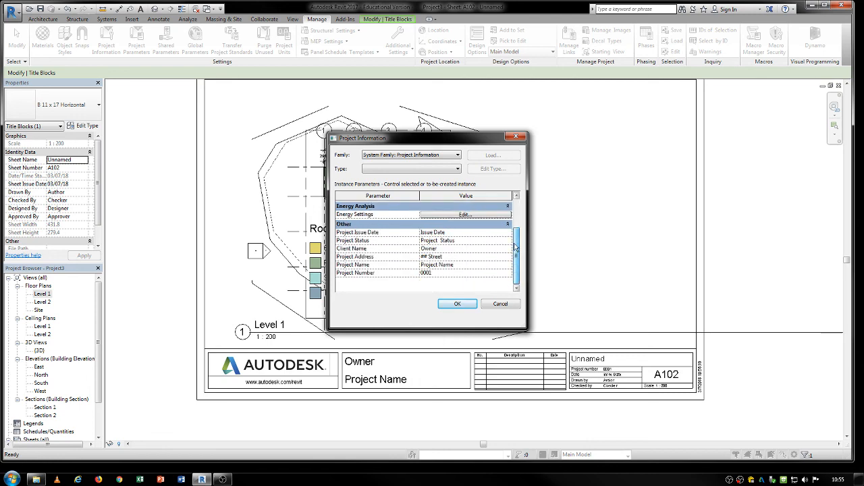
left_click(386, 156)
left_click(387, 158)
left_click(456, 305)
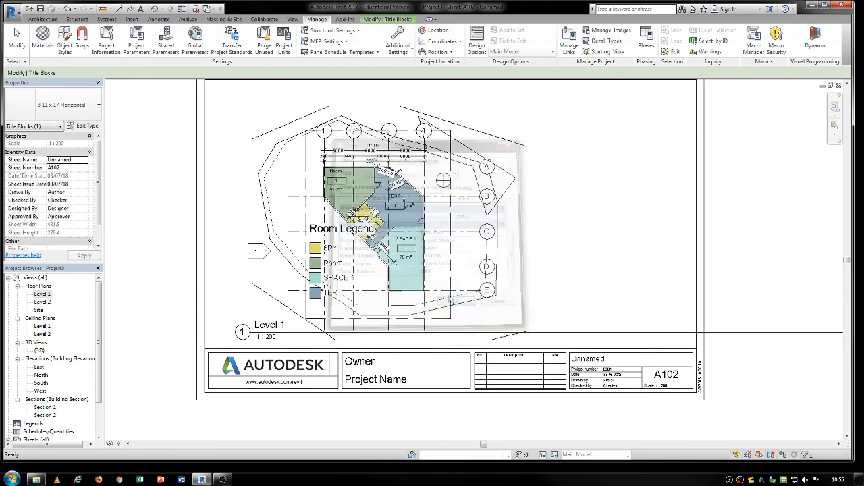
left_click(136, 43)
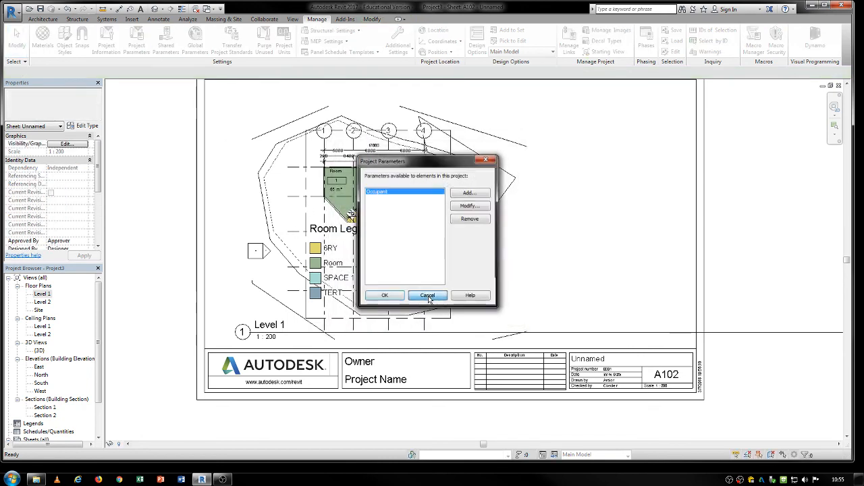
left_click(428, 298)
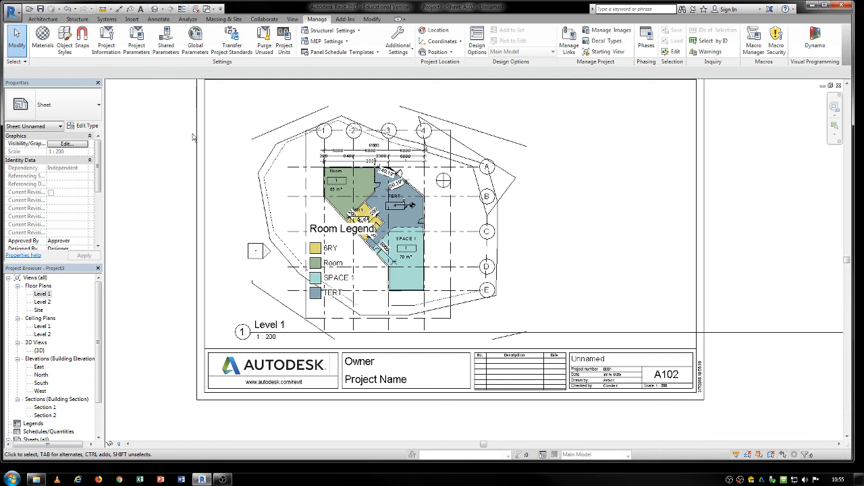
Step: Set the titleblock's owner text to REGEGER and rename the sheet to ERER
left_click(308, 372)
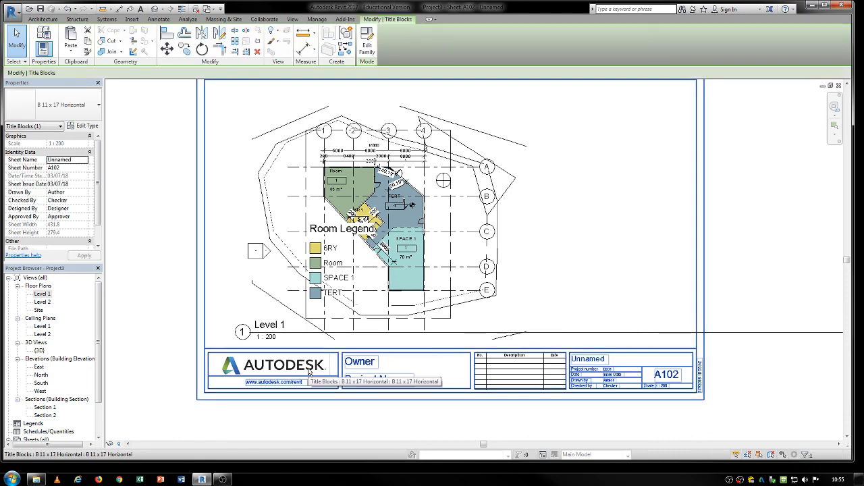
left_click(354, 362)
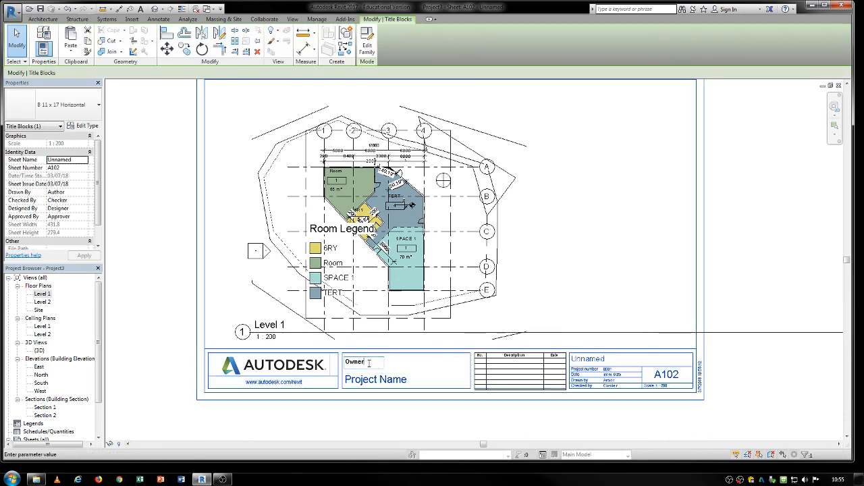
type("REGEGER")
key("Return")
left_click(587, 361)
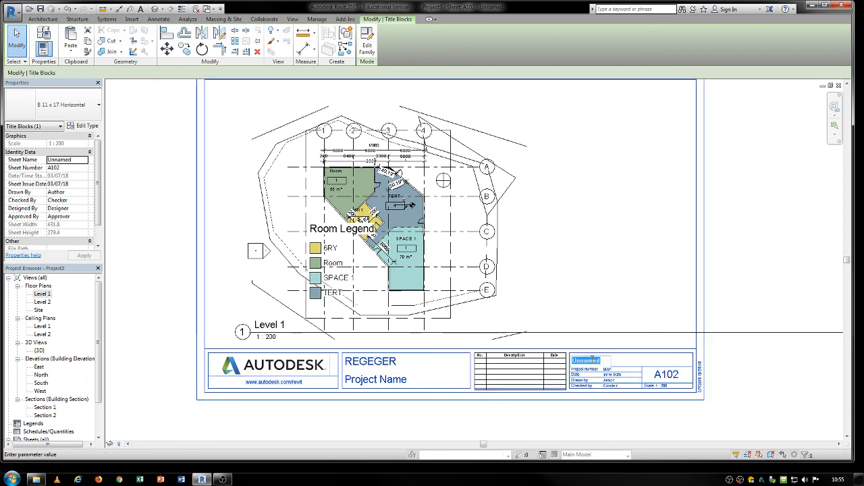
type("ERER")
key("Return")
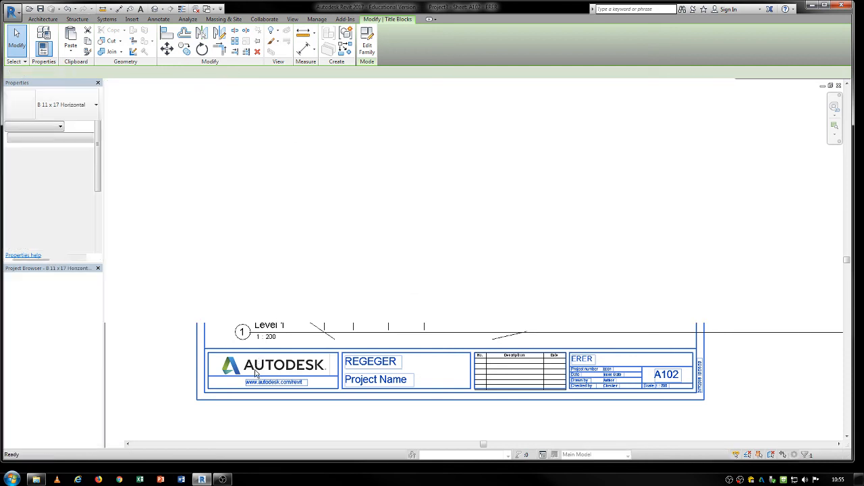
double_click(257, 374)
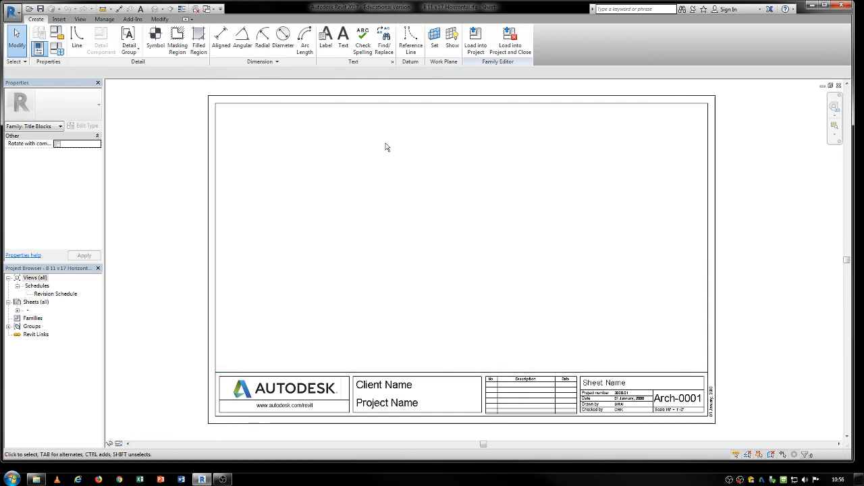
left_click(838, 86)
left_click(462, 250)
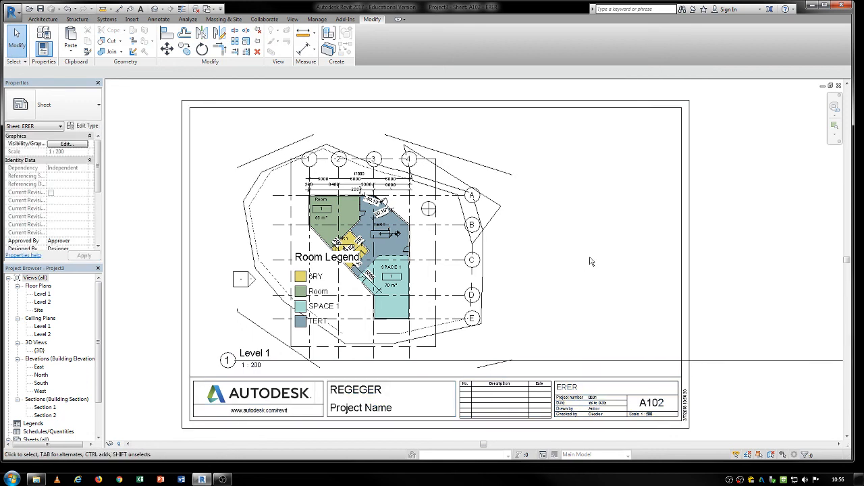
Step: Open the titleblock family for editing and save it to the Desktop as a new family named with the user's name plus SHEET
left_click(691, 290)
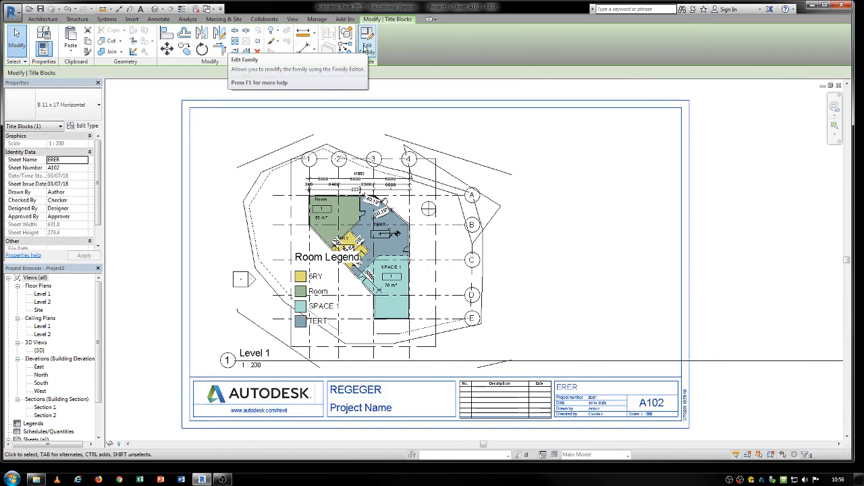
left_click(366, 48)
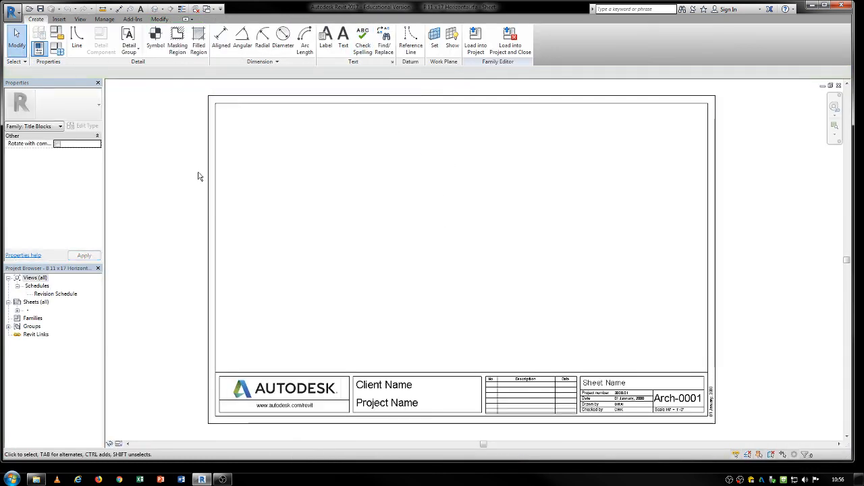
left_click(11, 11)
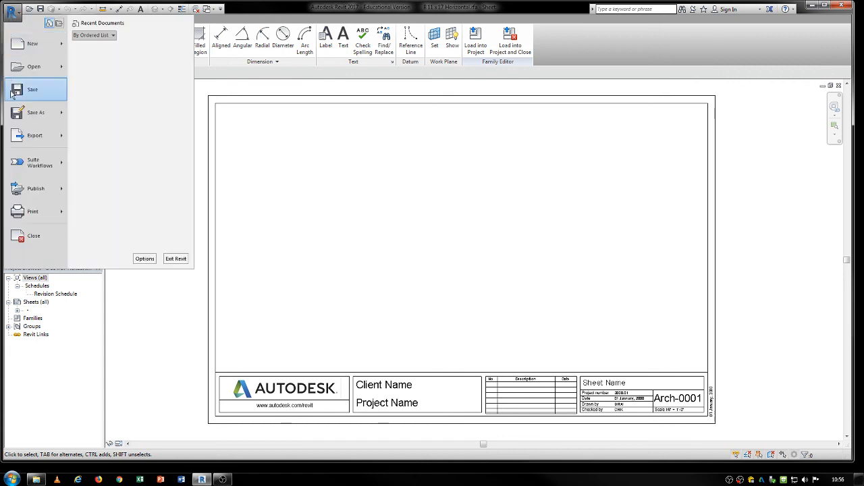
mouse_move(27, 112)
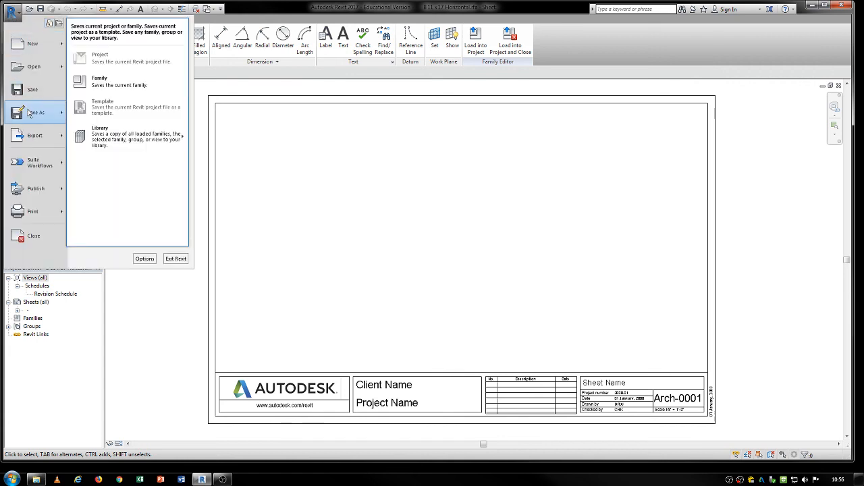
left_click(100, 83)
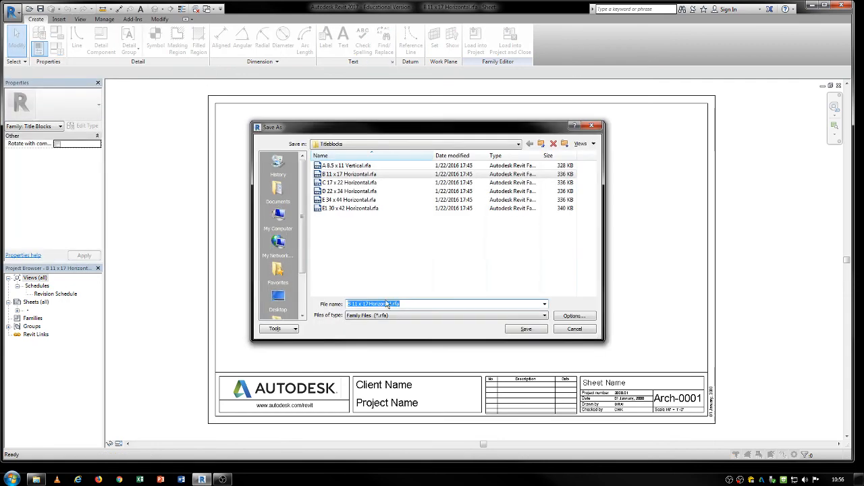
left_click(277, 301)
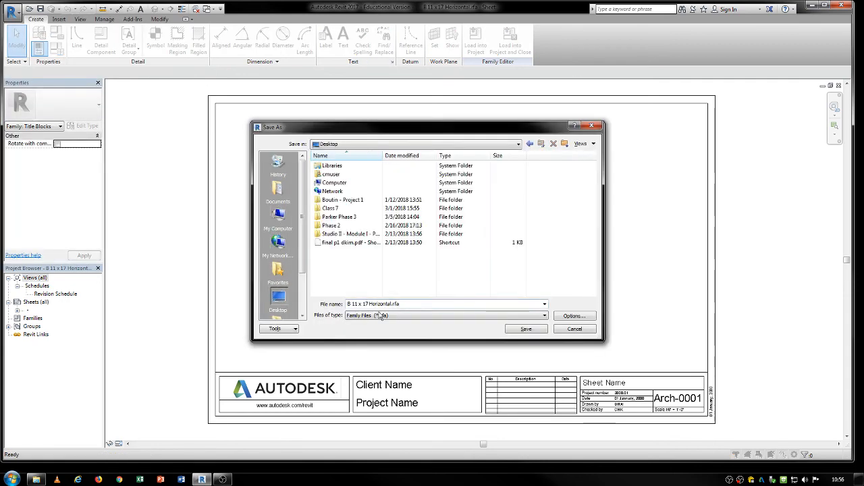
type("MAJDIAR")
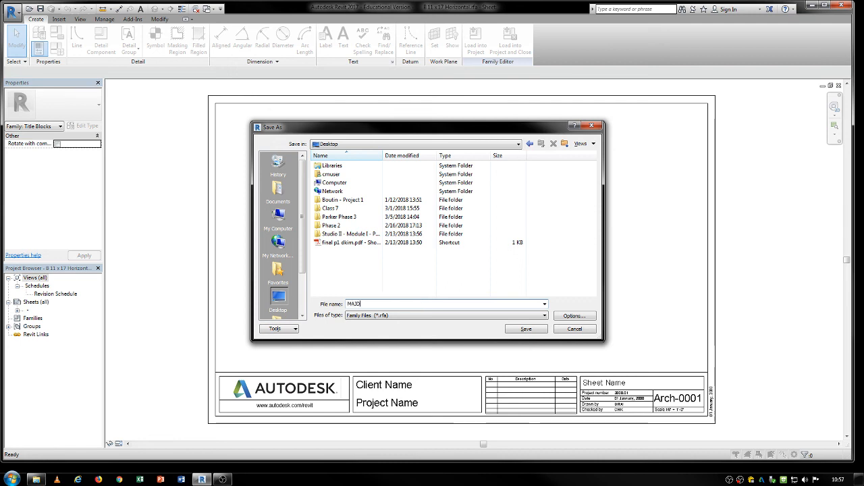
key("BackSpace")
key("BackSpace")
key("BackSpace")
type("SHEET")
key("Return")
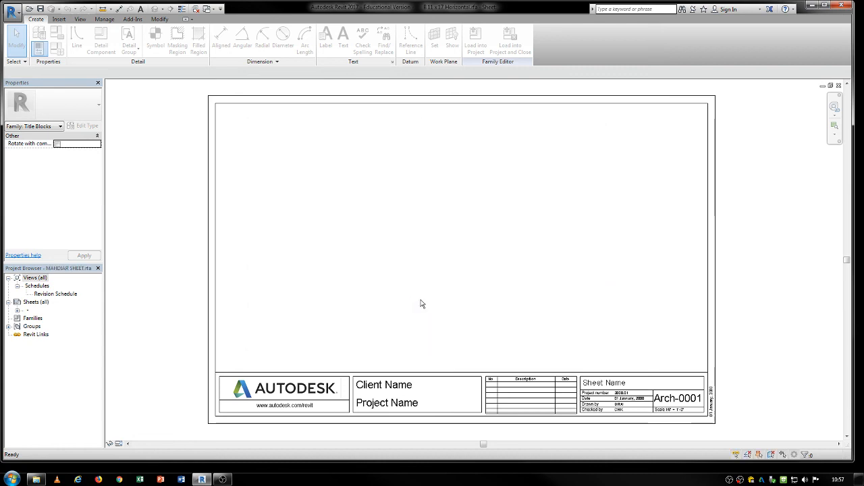
Step: Delete the Autodesk logo image from the titleblock family
left_click(310, 395)
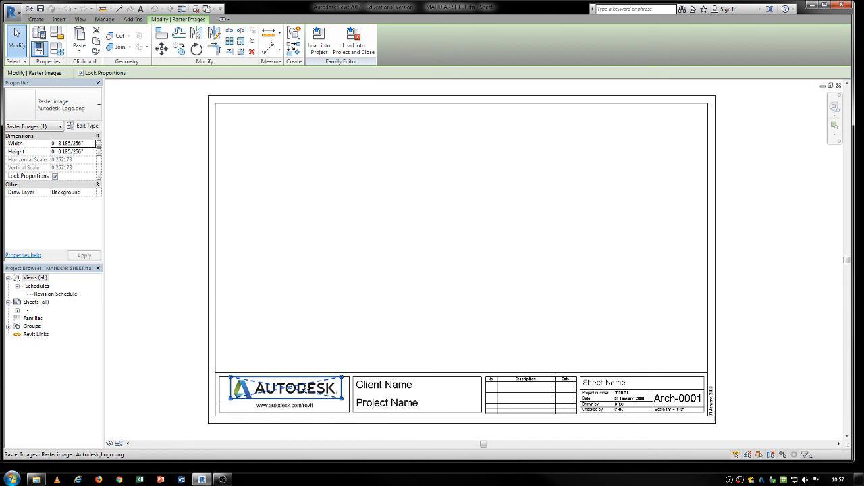
left_click_drag(311, 395, 307, 349)
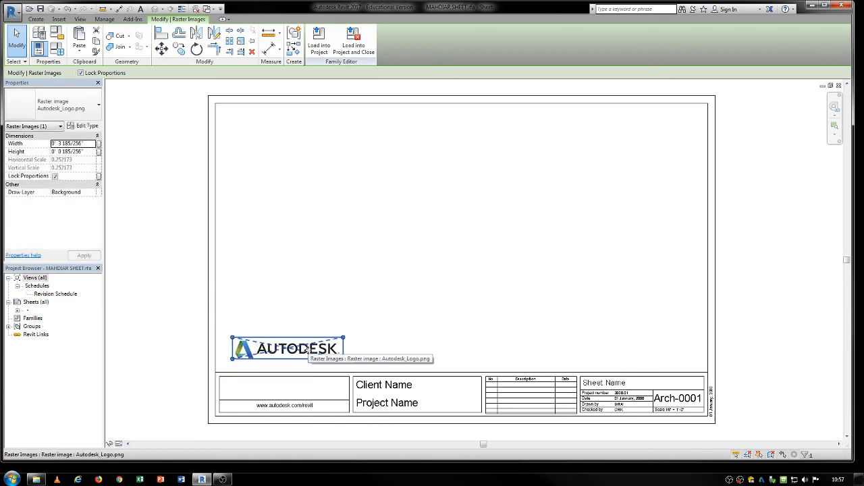
key("Delete")
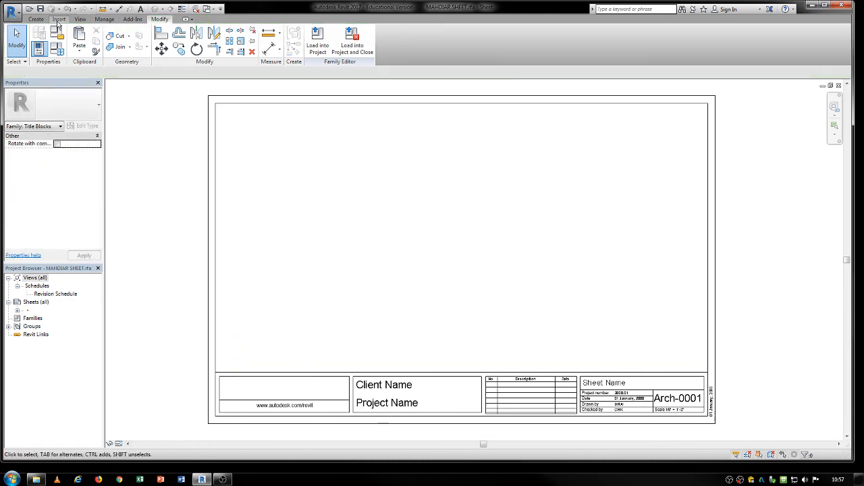
Step: Try to import an image file from the Desktop into the titleblock family as the new logo
left_click(58, 19)
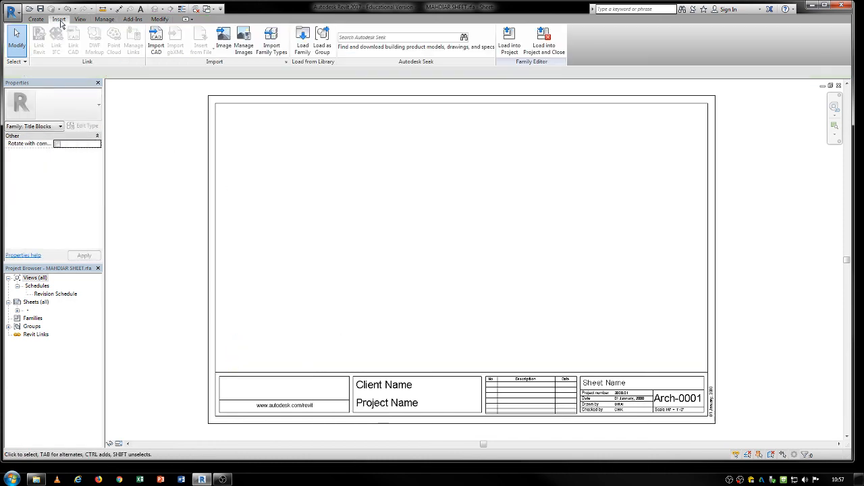
left_click(224, 40)
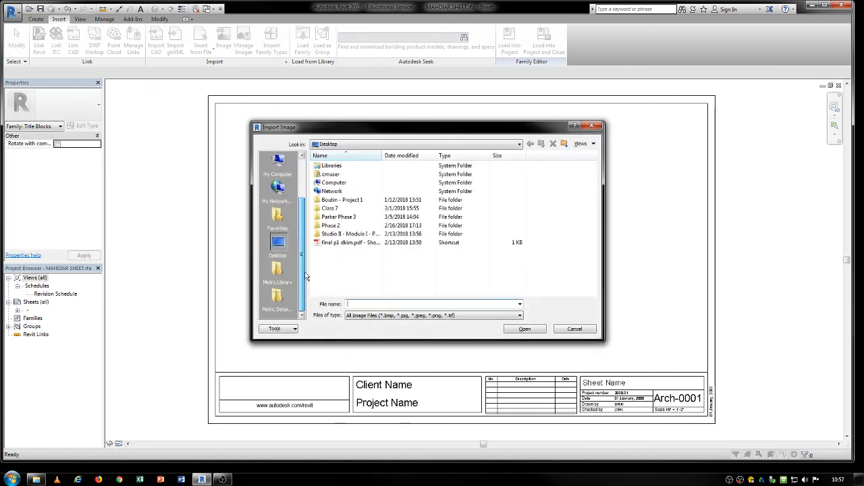
left_click(279, 190)
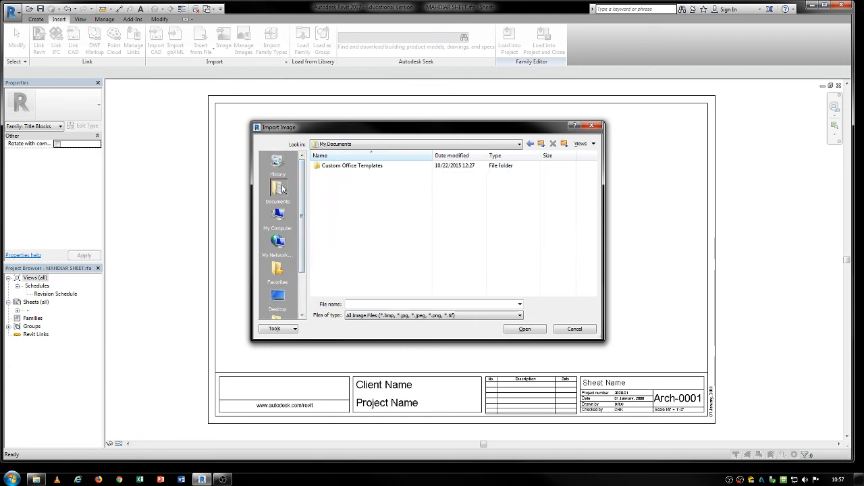
double_click(356, 168)
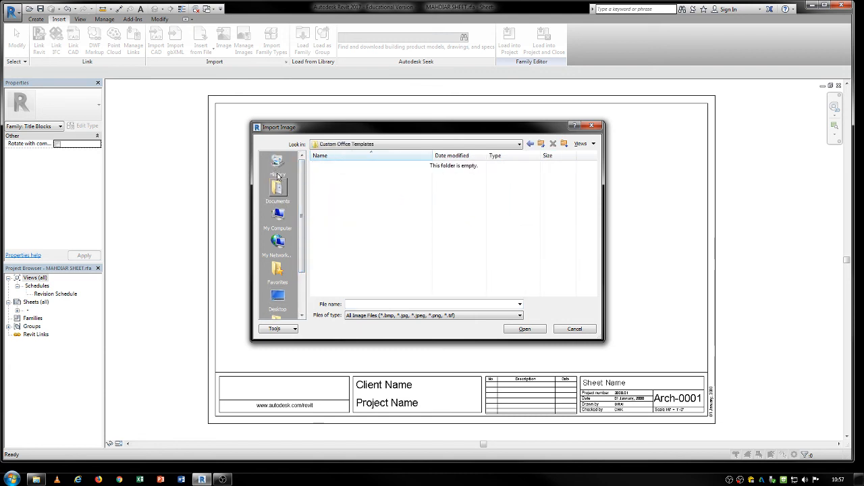
left_click(278, 297)
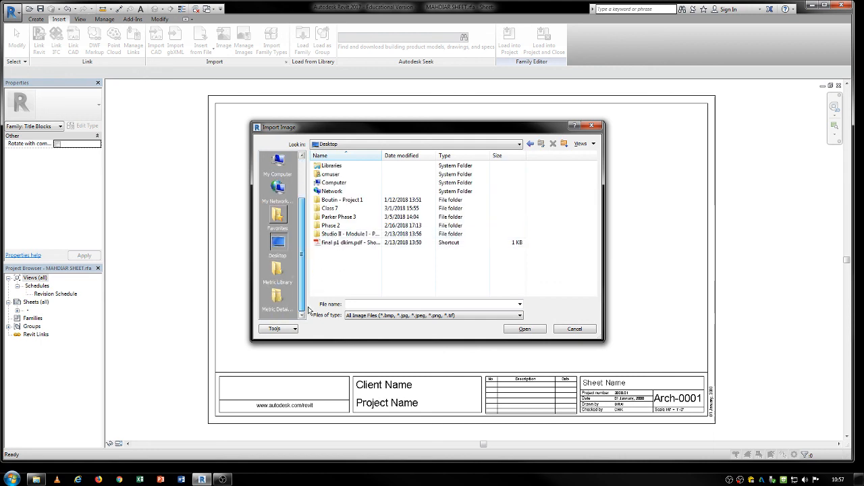
double_click(330, 226)
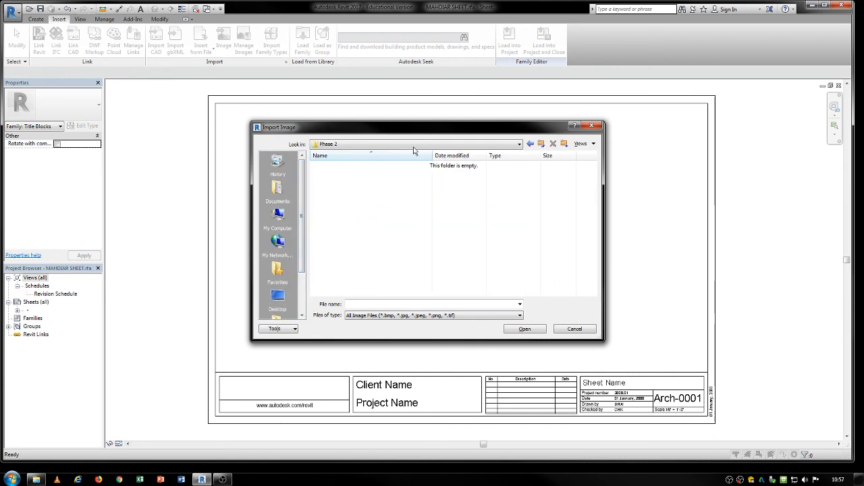
key("BackSpace")
double_click(341, 216)
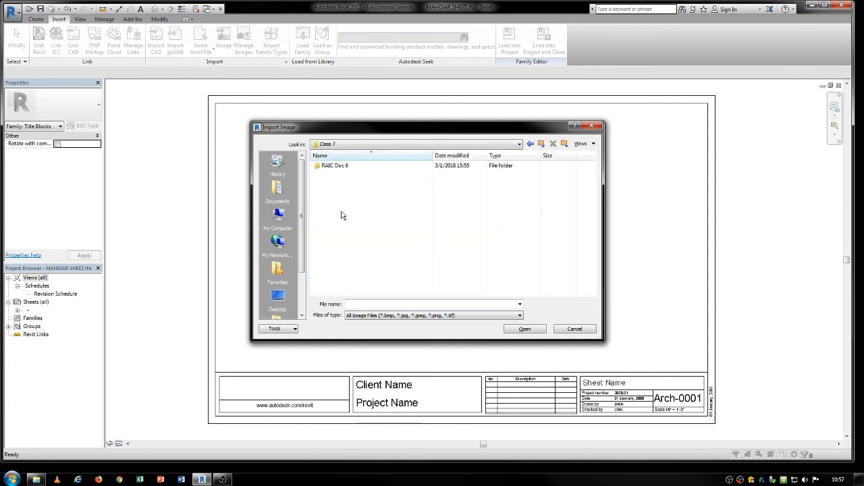
key("BackSpace")
left_click(336, 245)
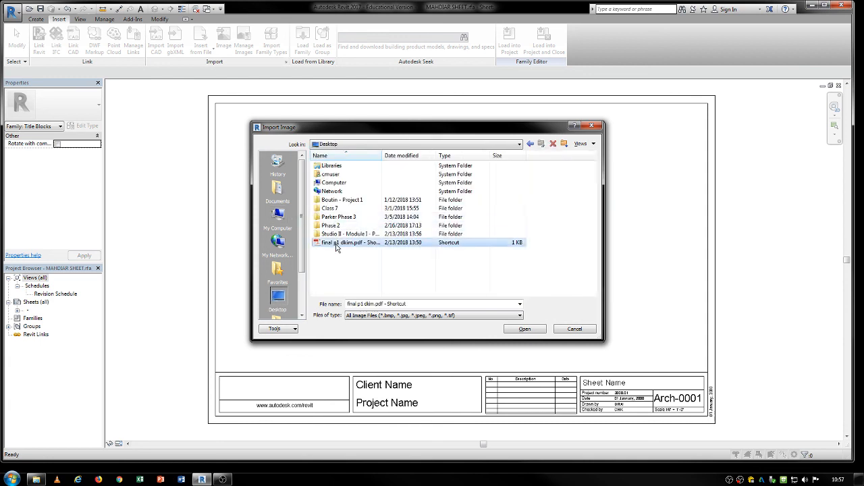
left_click(524, 330)
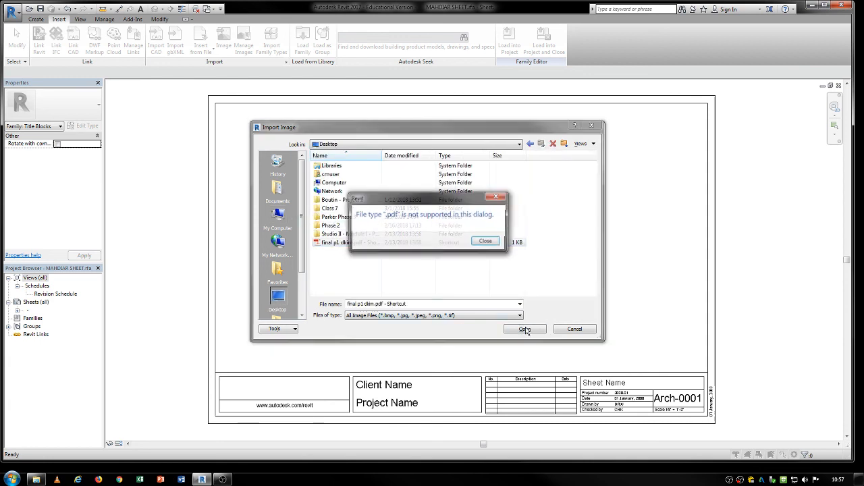
left_click(486, 244)
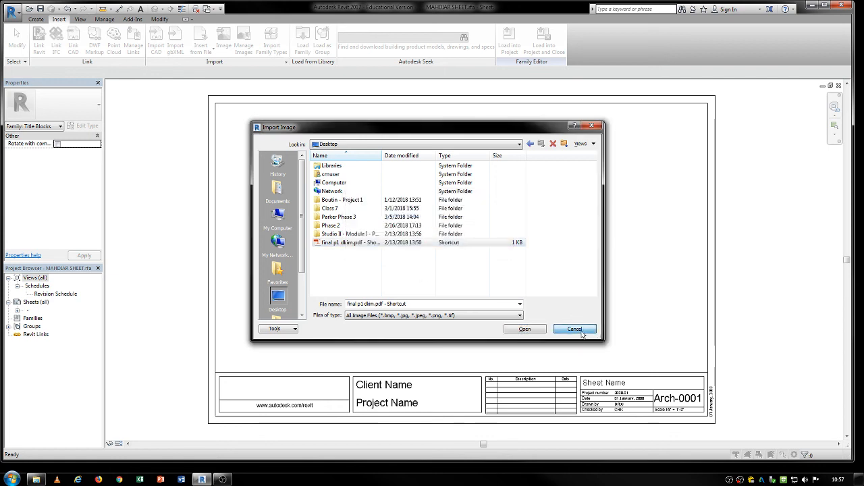
left_click(119, 480)
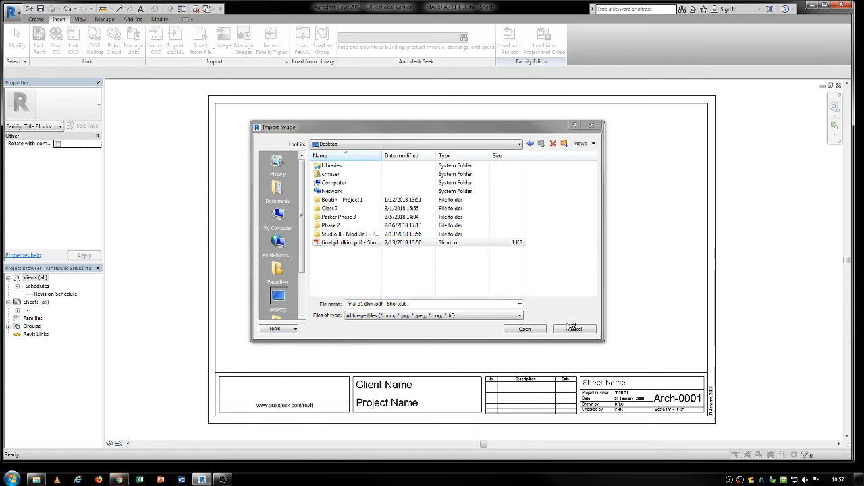
left_click(588, 336)
left_click(574, 328)
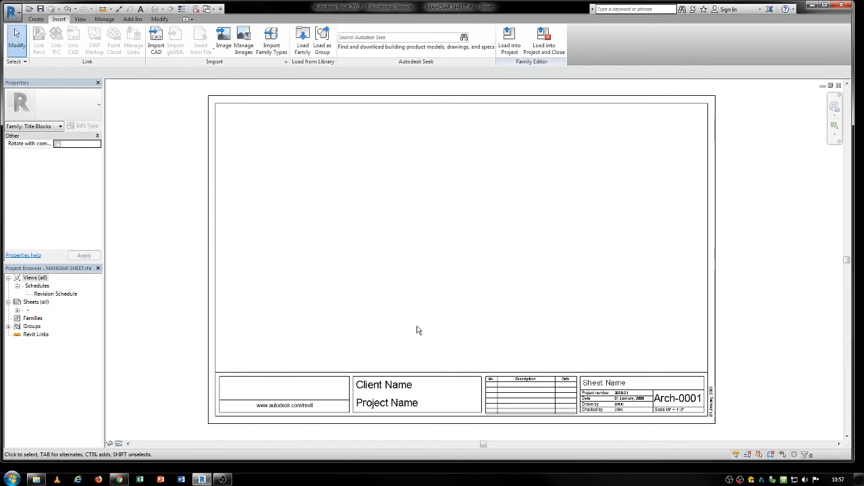
Step: Move the horizontal line above the title strip upward across the titleblock
left_click(405, 386)
left_click_drag(438, 373, 438, 352)
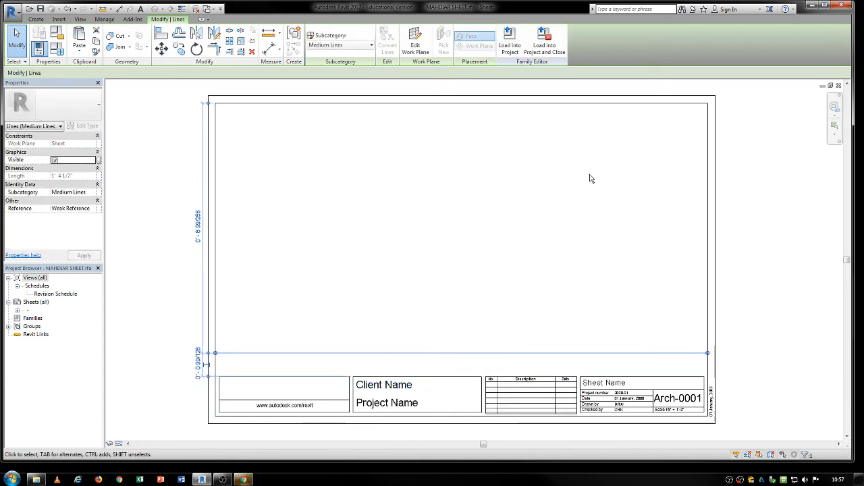
left_click(488, 241)
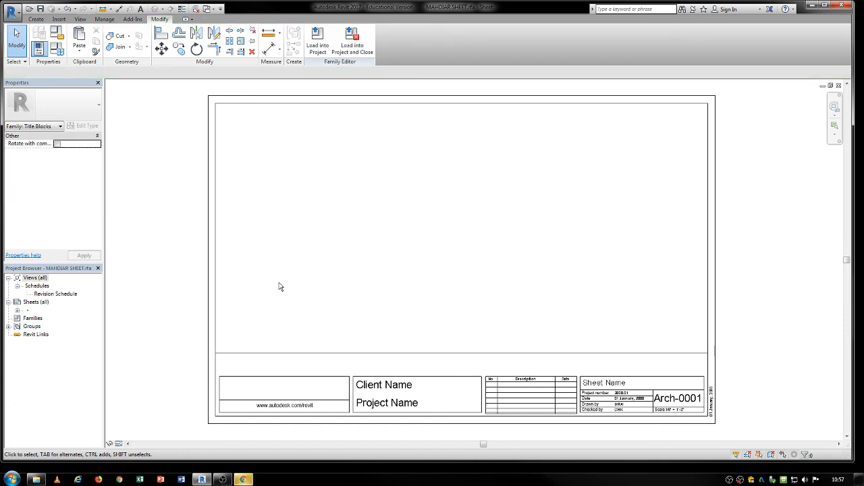
Step: Move the titleblock's right vertical border line inward to narrow the drawing area
left_click(14, 14)
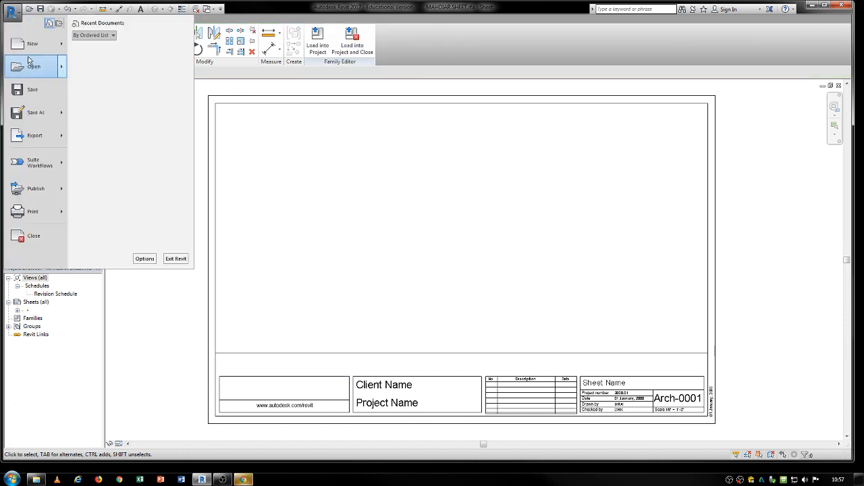
left_click(393, 222)
left_click_drag(709, 301, 658, 297)
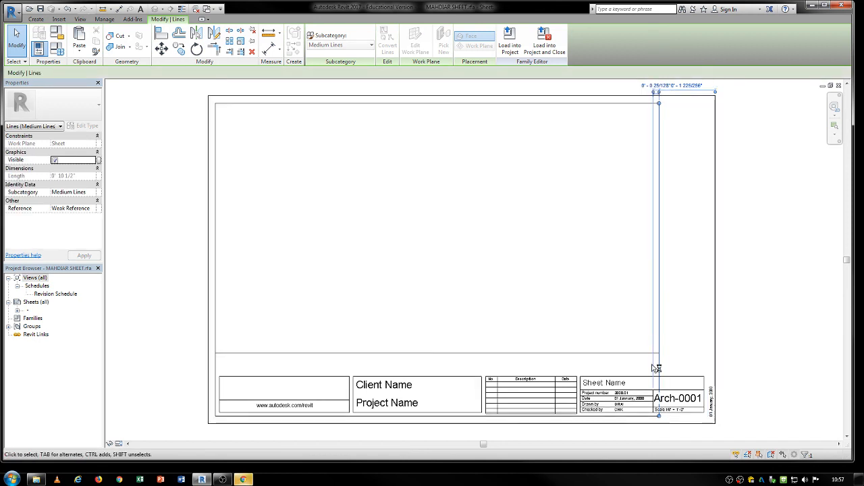
Step: Move the sheet name and number block upward above the title strip
left_click_drag(574, 362, 718, 423)
left_click_drag(687, 376, 689, 331)
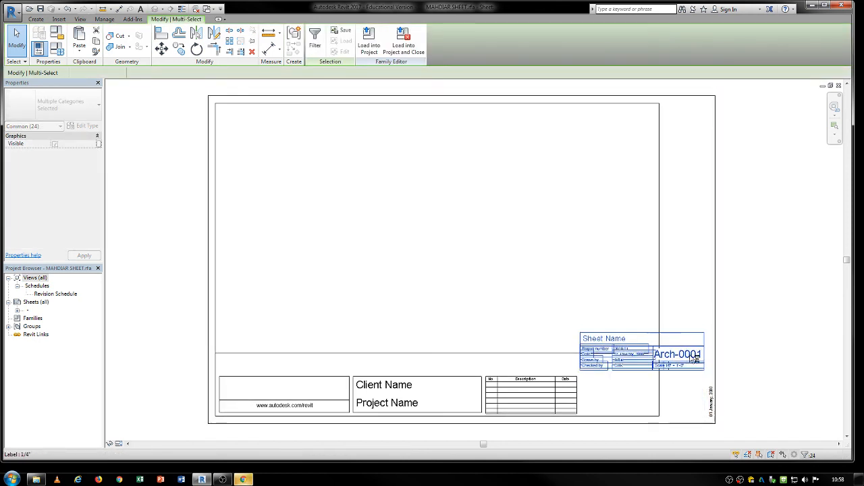
left_click(491, 269)
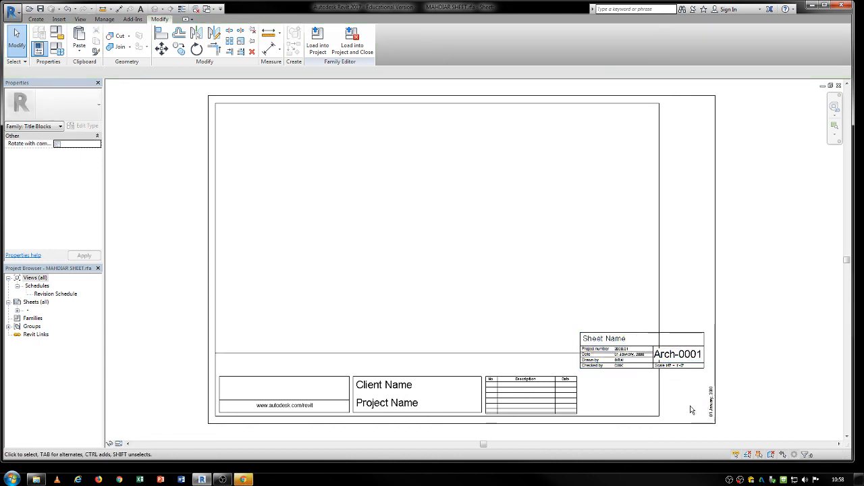
Step: Save the edited titleblock family and load it into the project
left_click(6, 11)
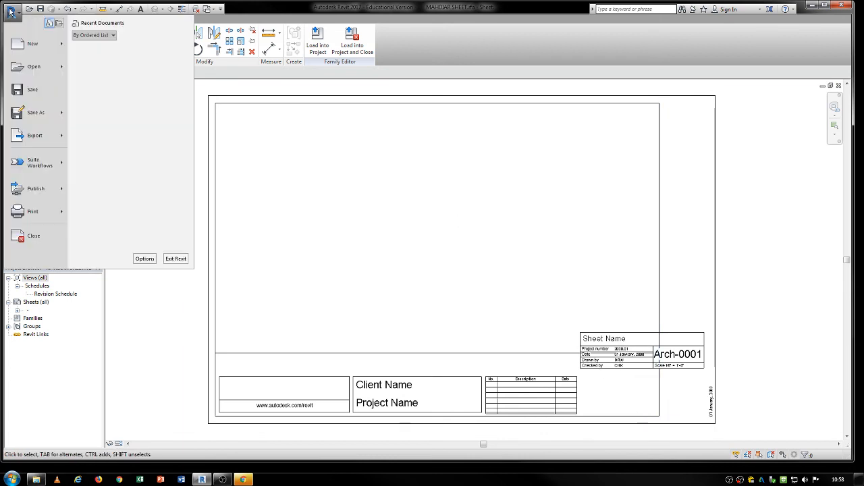
left_click(30, 91)
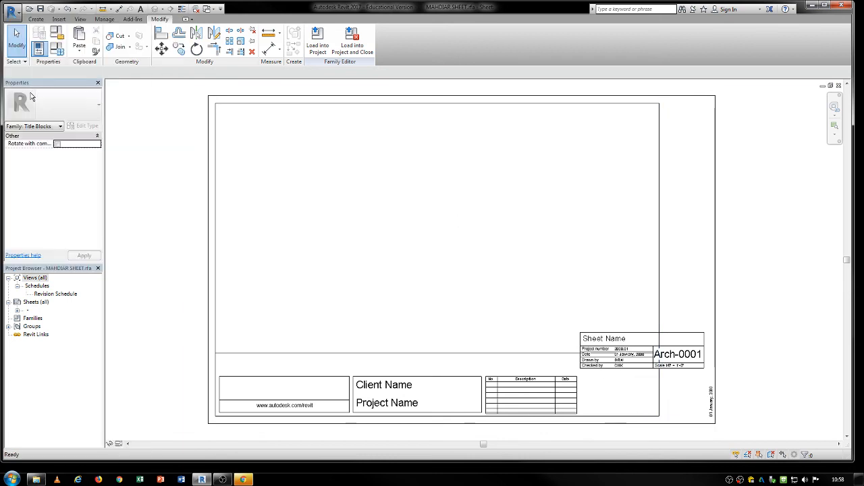
left_click(320, 45)
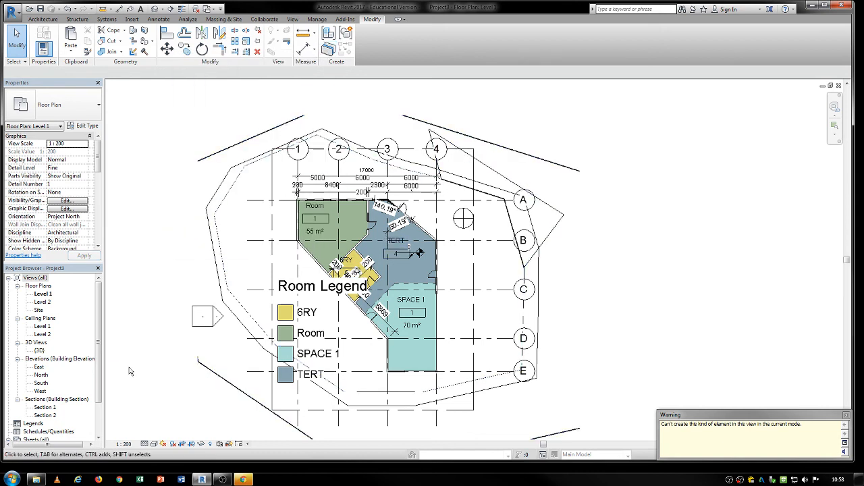
Step: Open the sheet A102 - ERER from the project's sheet list
left_click_drag(98, 397, 98, 423)
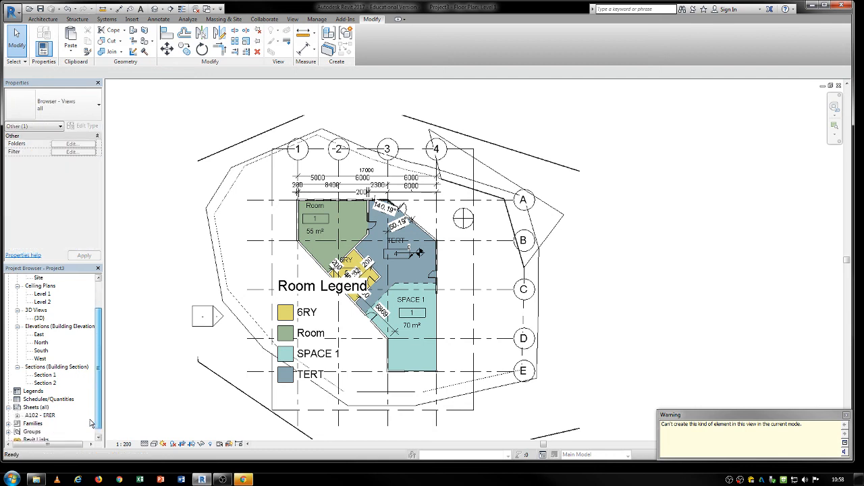
left_click(41, 416)
double_click(38, 408)
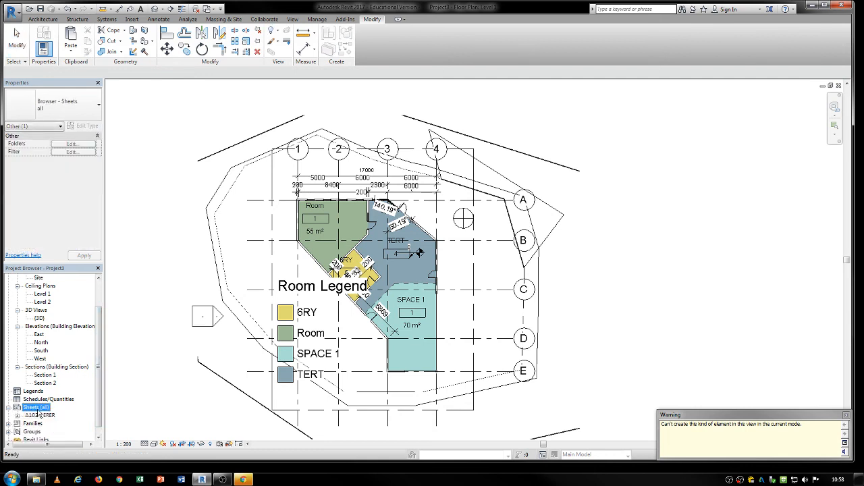
double_click(38, 408)
double_click(41, 415)
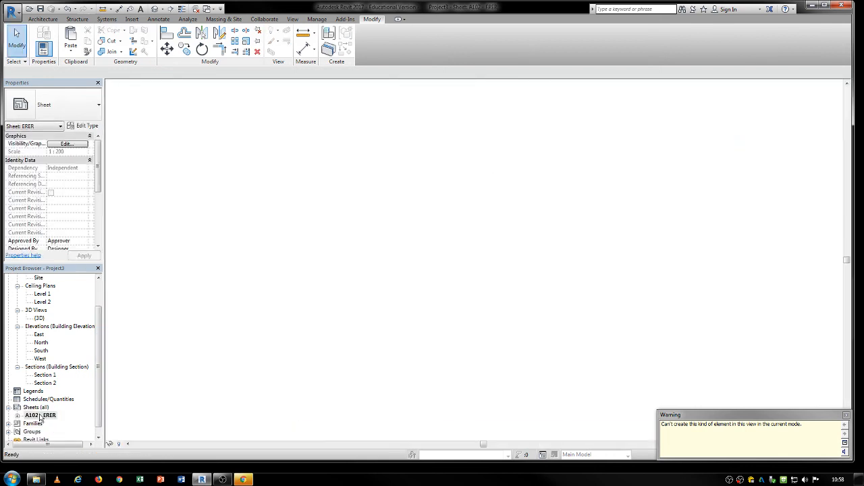
scroll(406, 254, "down", 3)
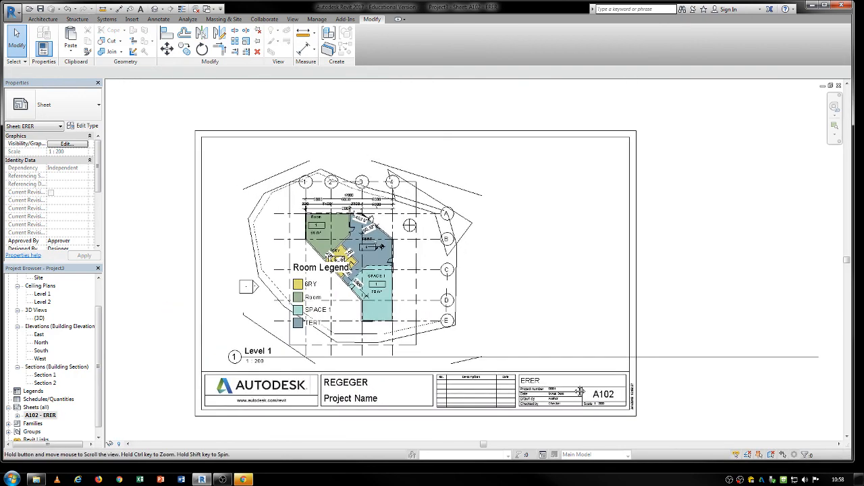
Step: Swap the sheet's titleblock to the newly saved custom SHEET titleblock family
left_click(455, 307)
left_click(80, 110)
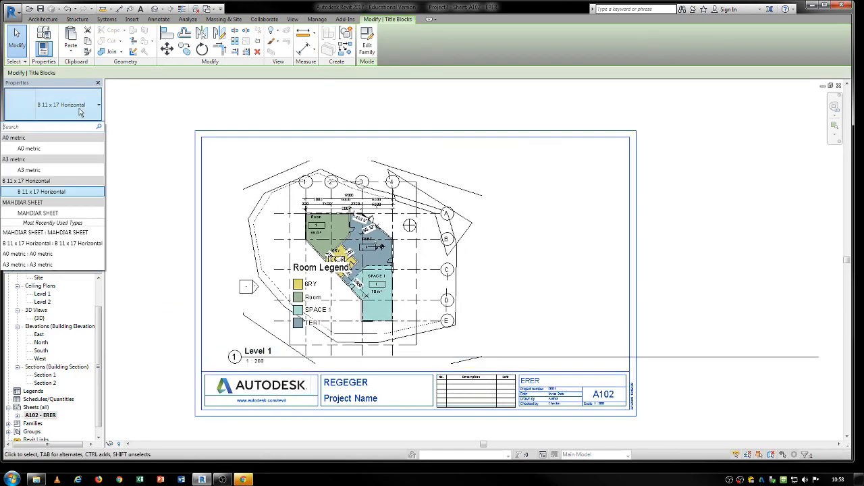
left_click(26, 214)
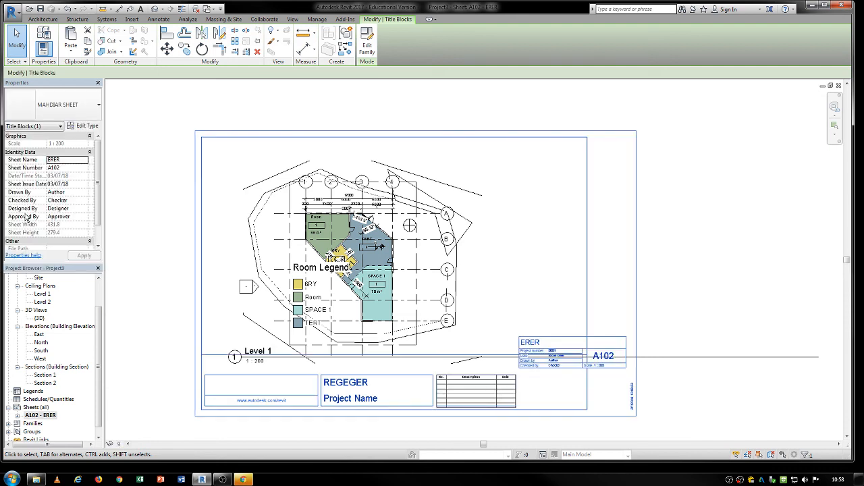
left_click(677, 266)
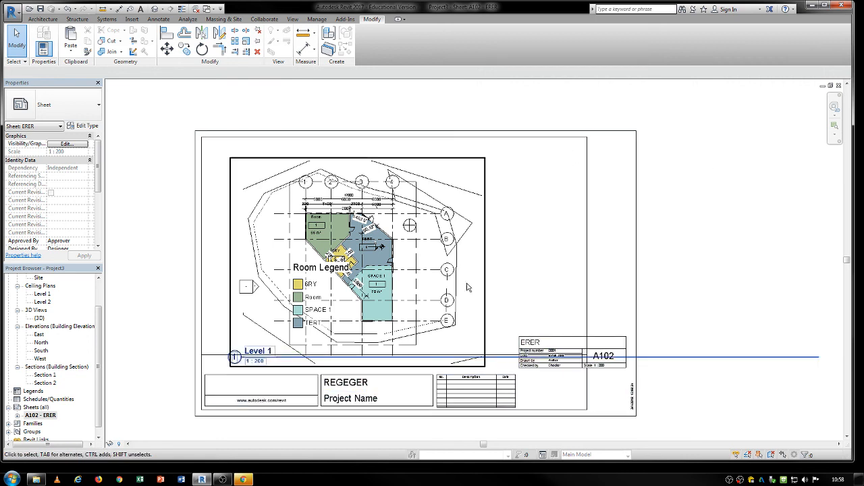
mouse_move(201, 480)
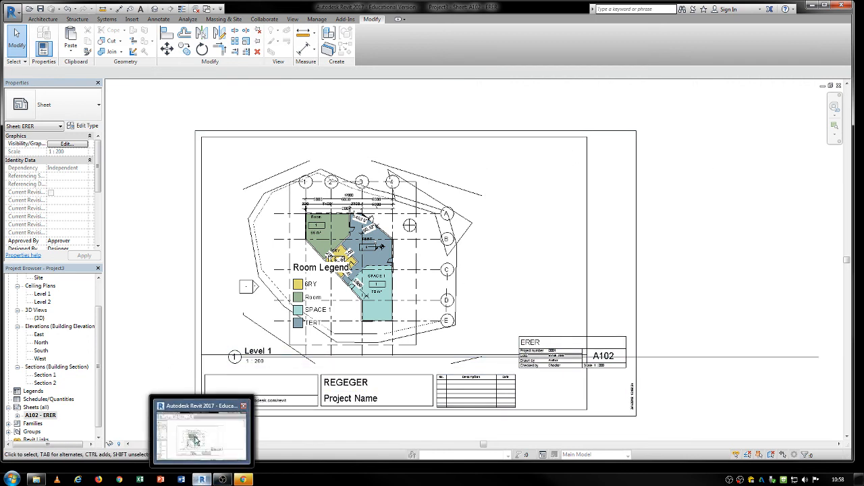